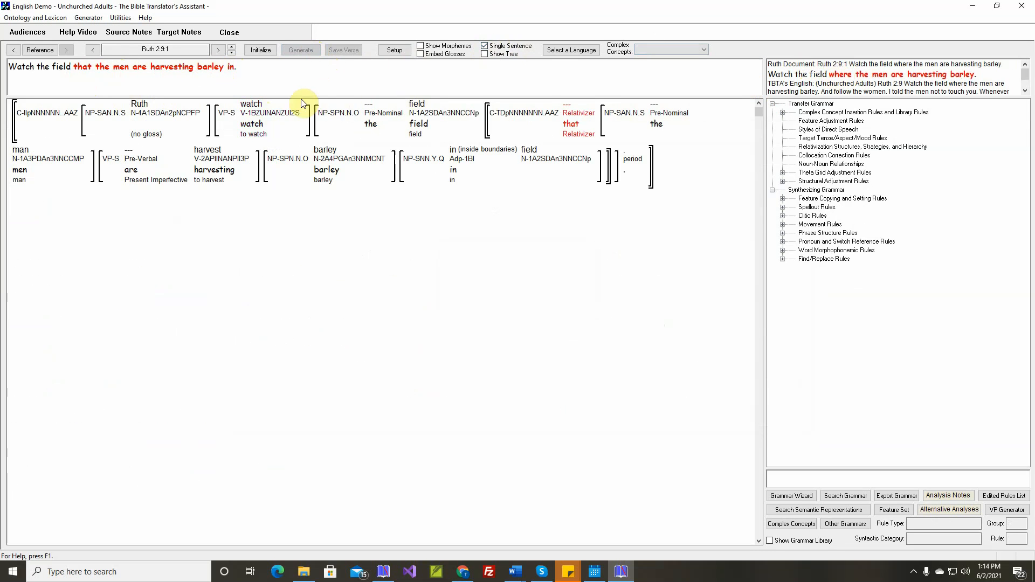
Step: Open the Relative Clause Restructuring Rule from the relativization strategies and bring up its structure 2 of 4
mouse_move(460, 156)
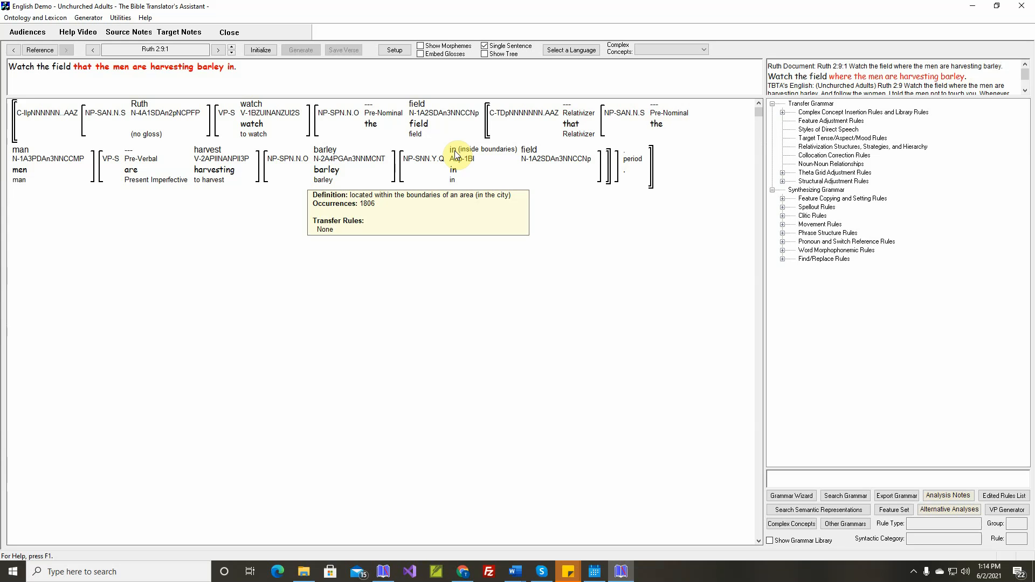
double_click(897, 147)
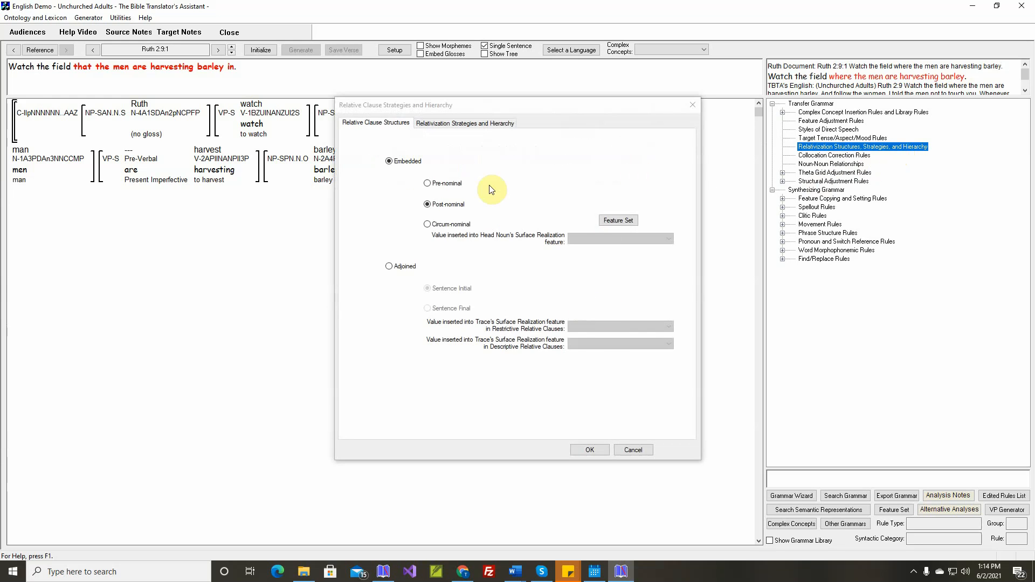
click(466, 123)
click(639, 380)
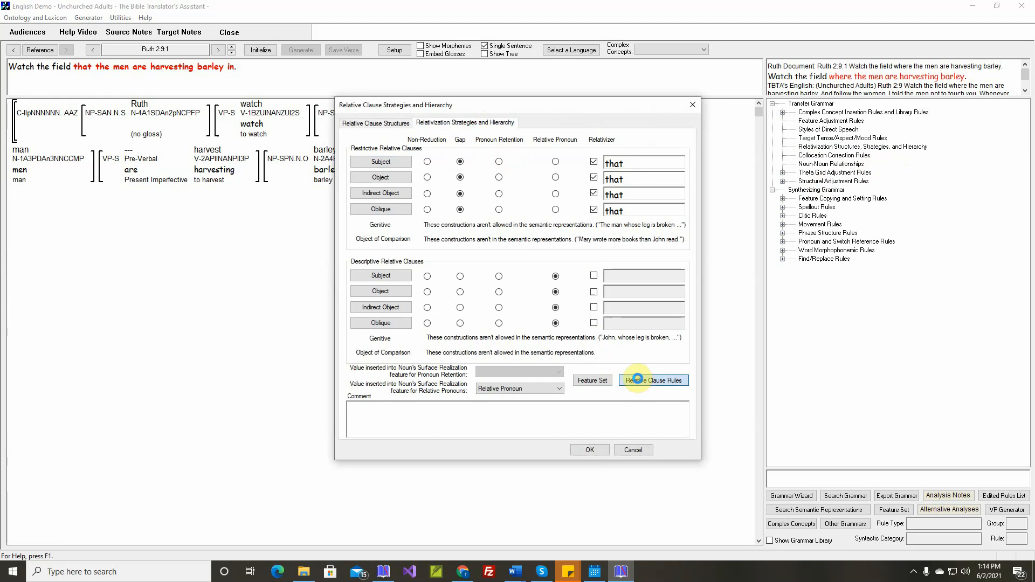
click(273, 219)
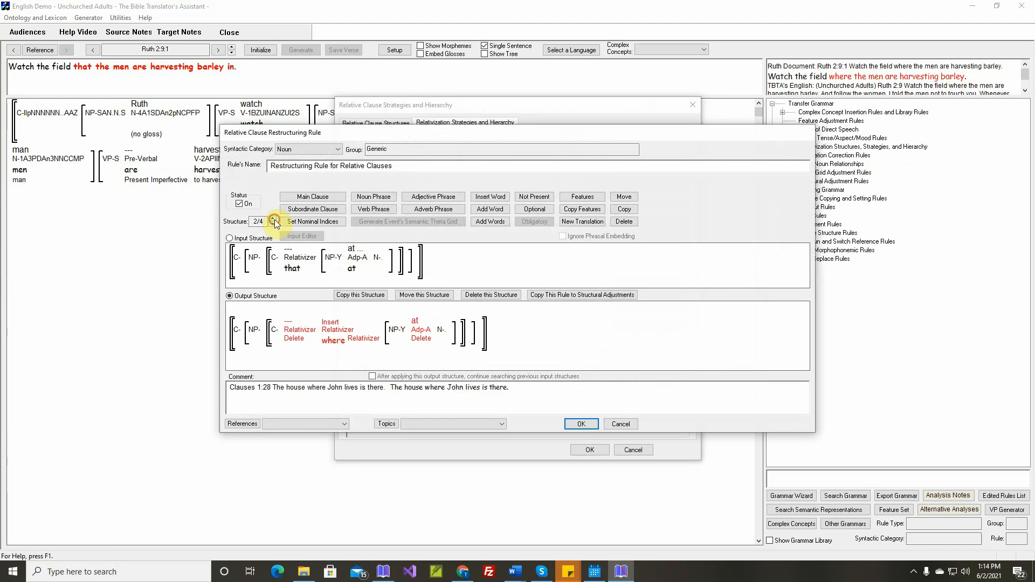
Step: Add the concept in-B (within the boundaries of an area) to the adposition in the rule's input structure and save the rule
click(494, 221)
click(353, 250)
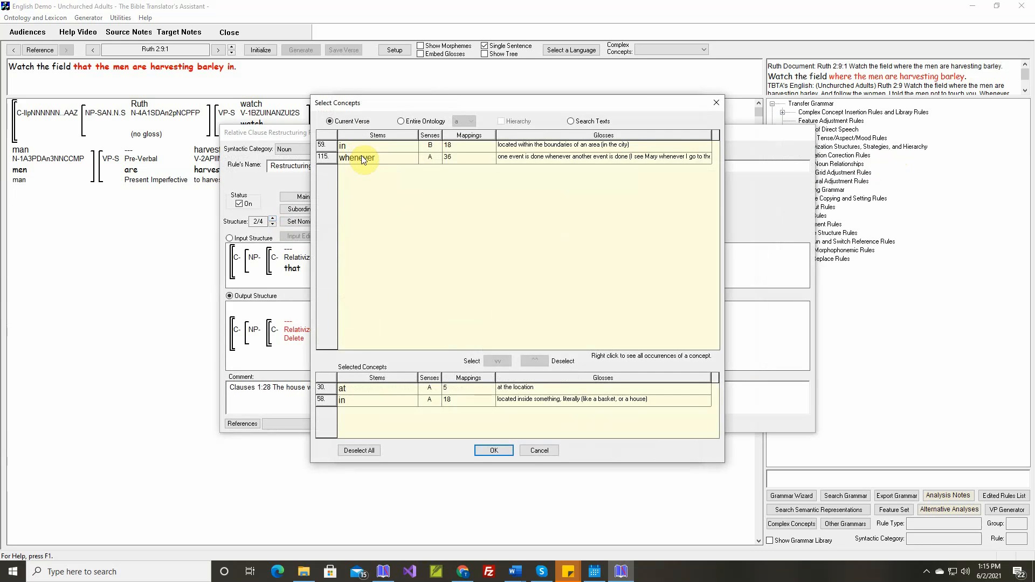
click(401, 121)
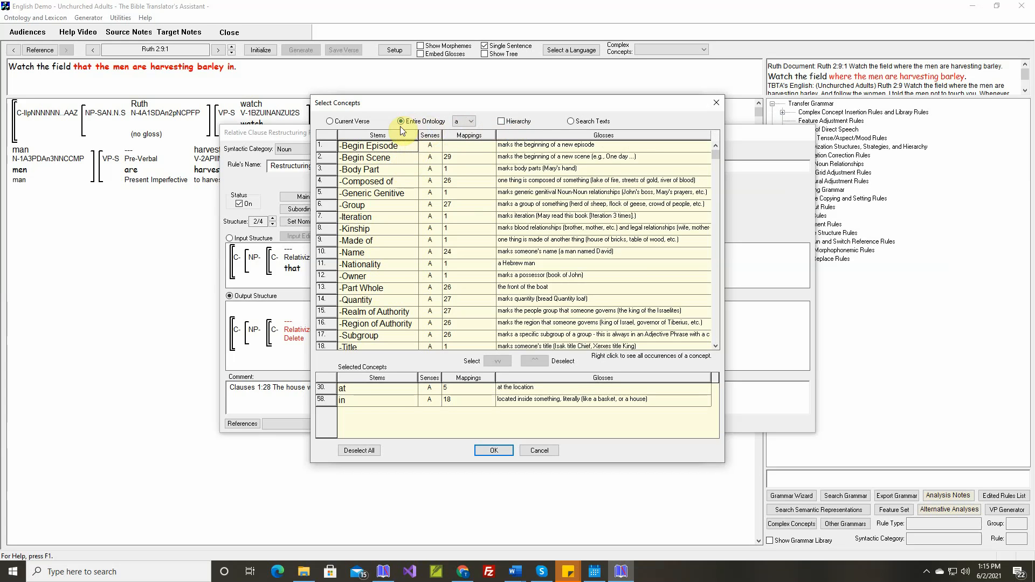
click(330, 121)
click(373, 146)
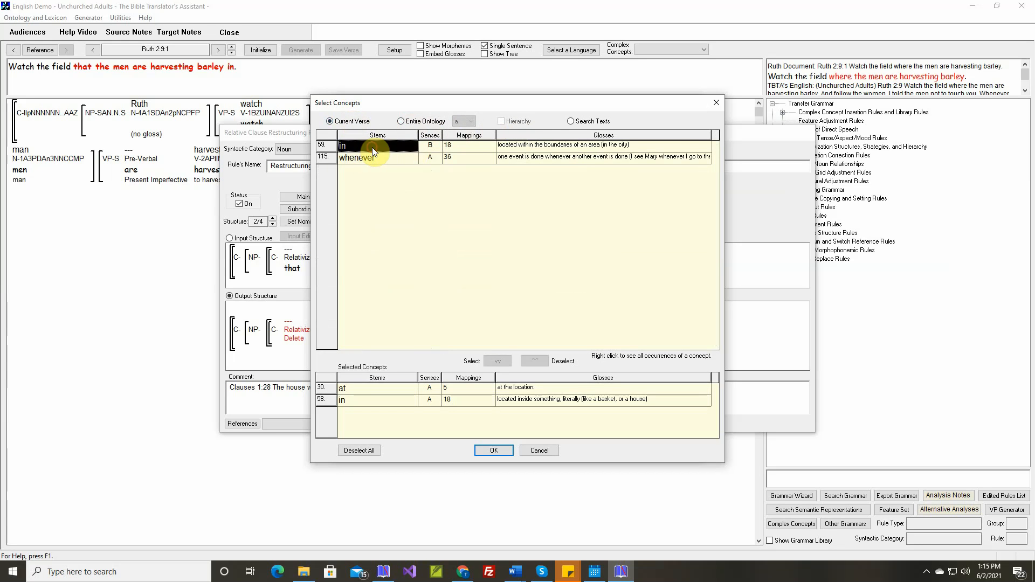
click(497, 362)
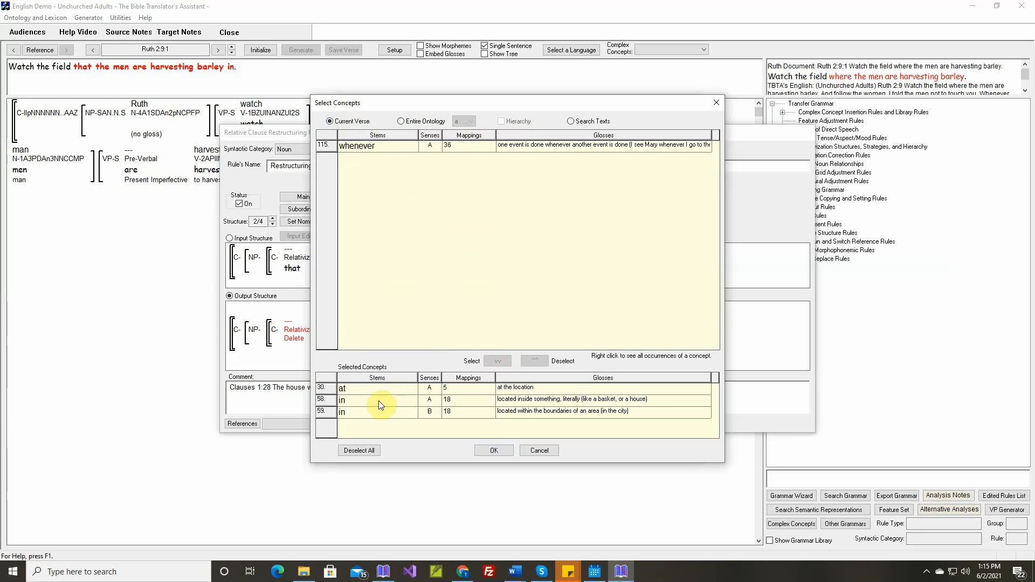
click(480, 449)
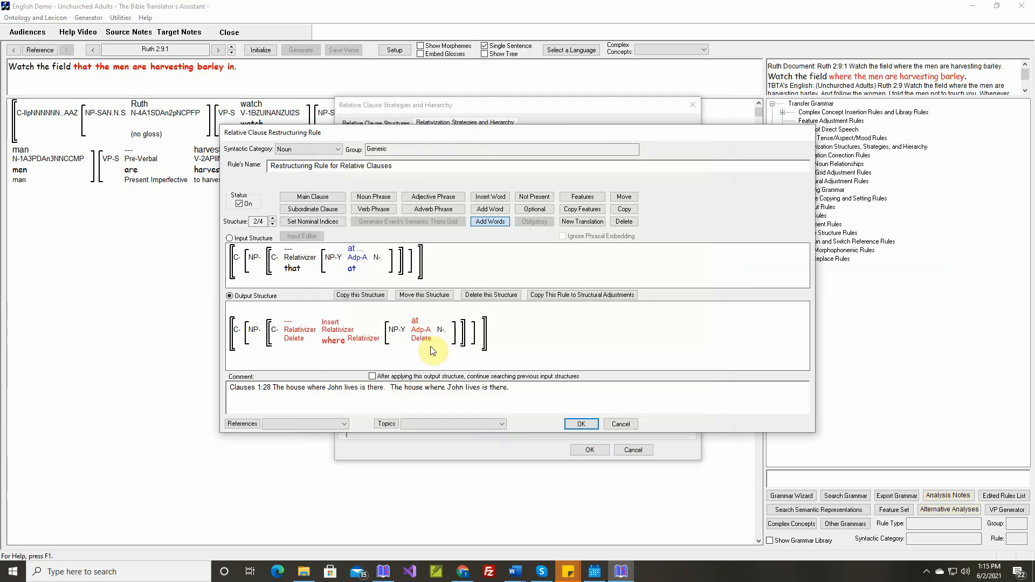
click(582, 424)
click(590, 450)
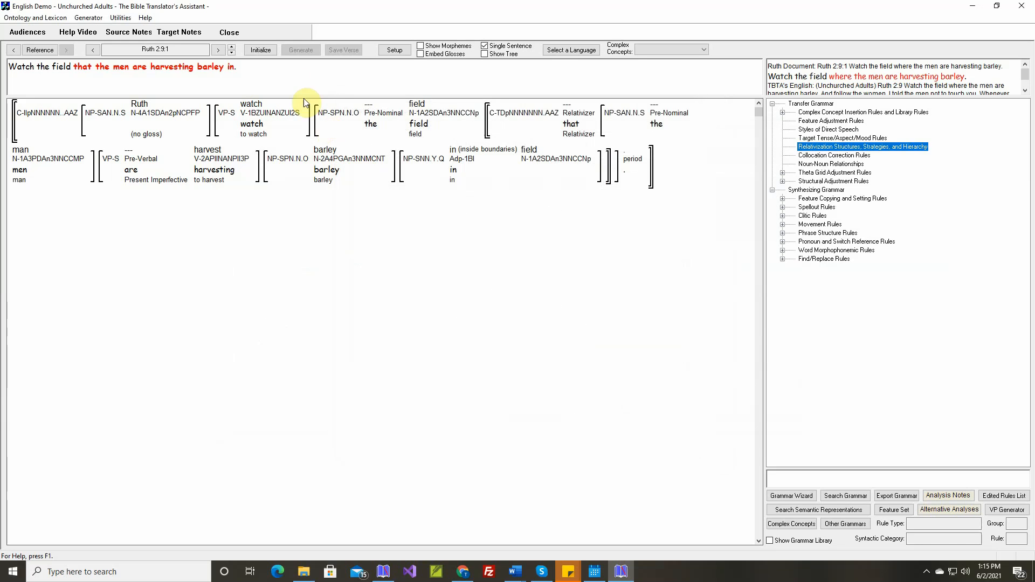
Step: Reinitialize and regenerate the text of Ruth 2:9:1, and advance to Ruth 2:9:2
click(260, 49)
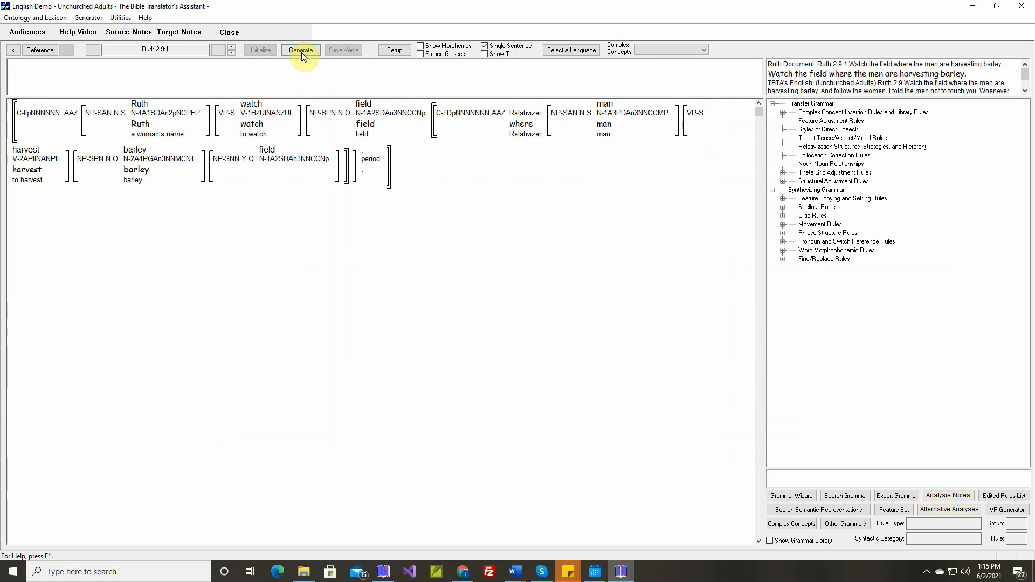
click(302, 50)
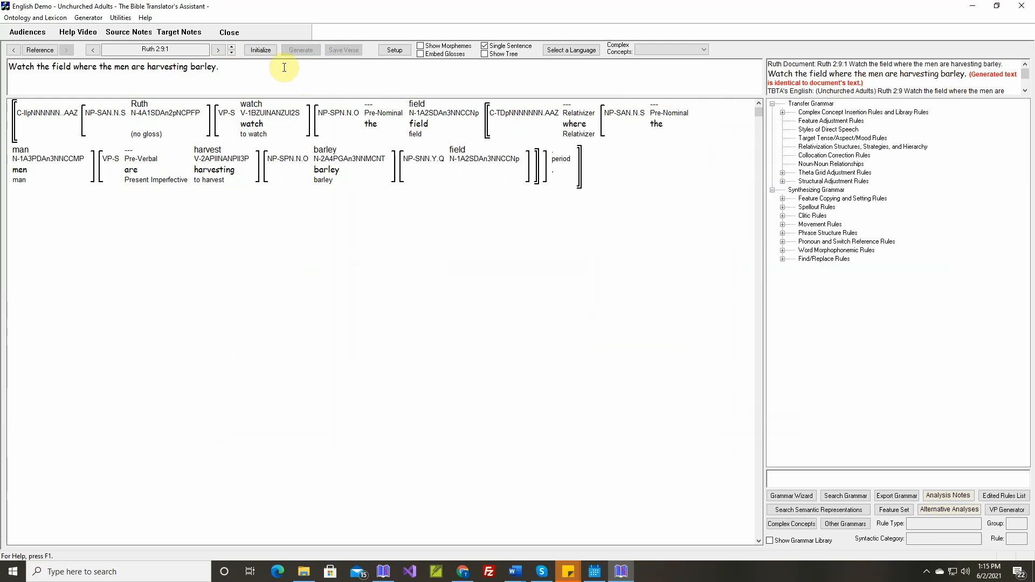
click(232, 50)
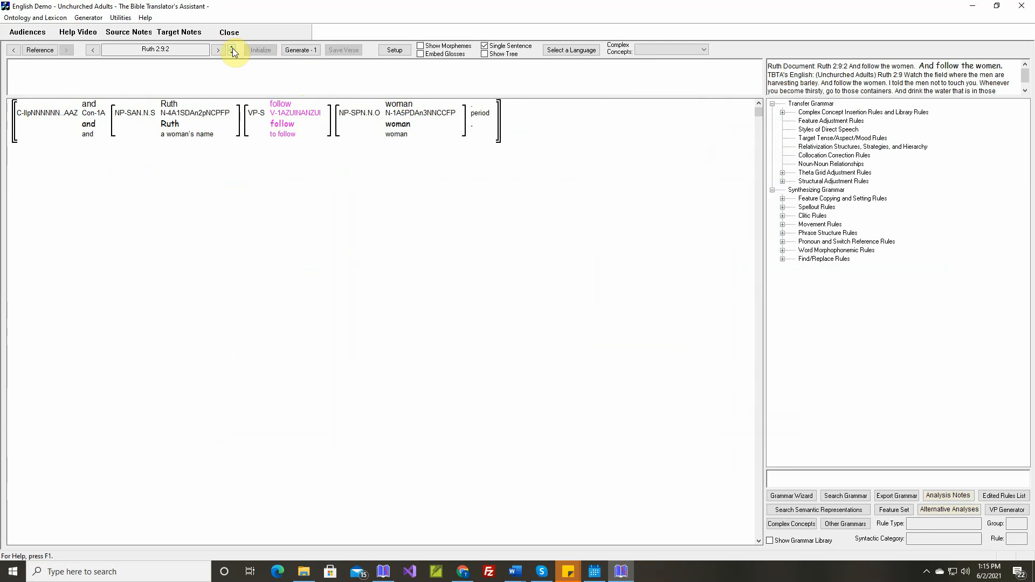
Step: Open the Theta Grid Adjustment Rule for the verb follow and check the argument structure examples of follow-A
right_click(282, 101)
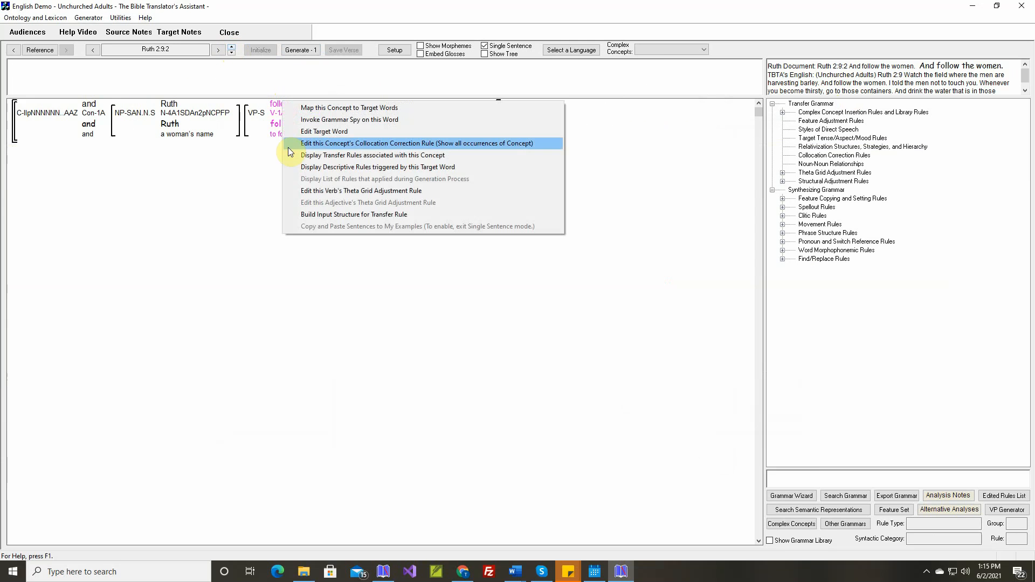
click(310, 190)
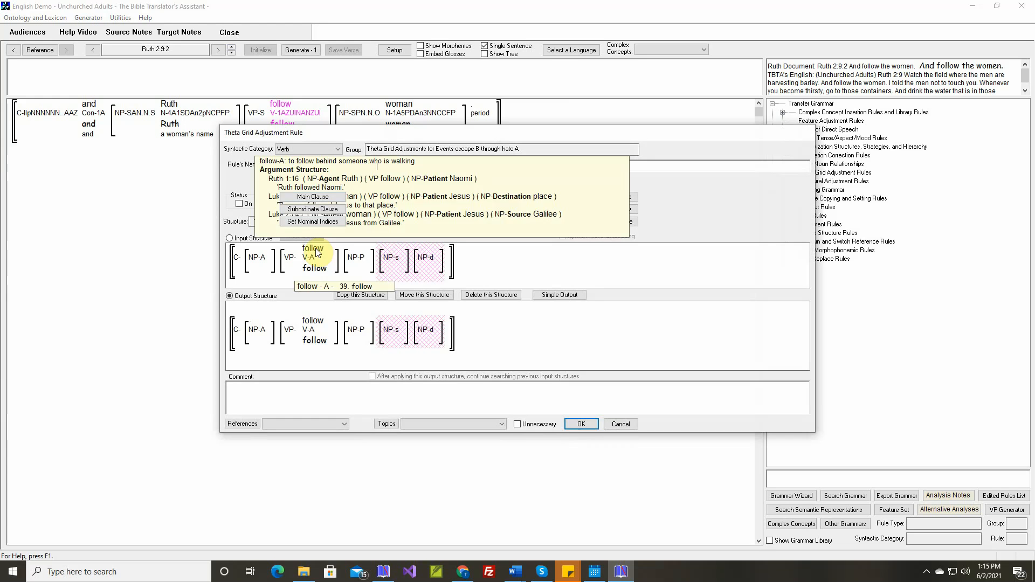
mouse_move(310, 256)
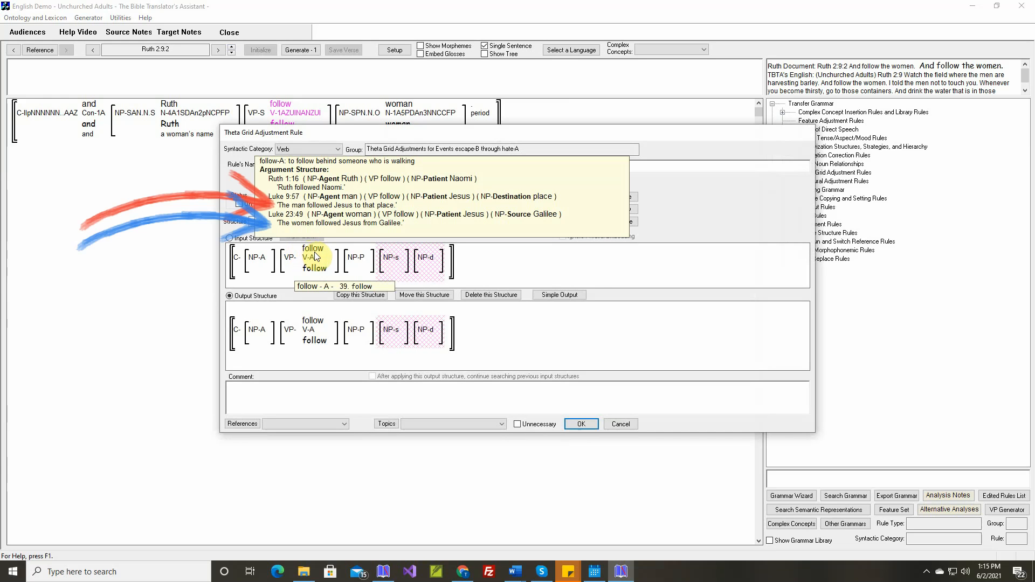
Step: In the simple output for follow-A, assign the Source argument the grammatical relation Oblique1 and the adposition "from"
click(559, 295)
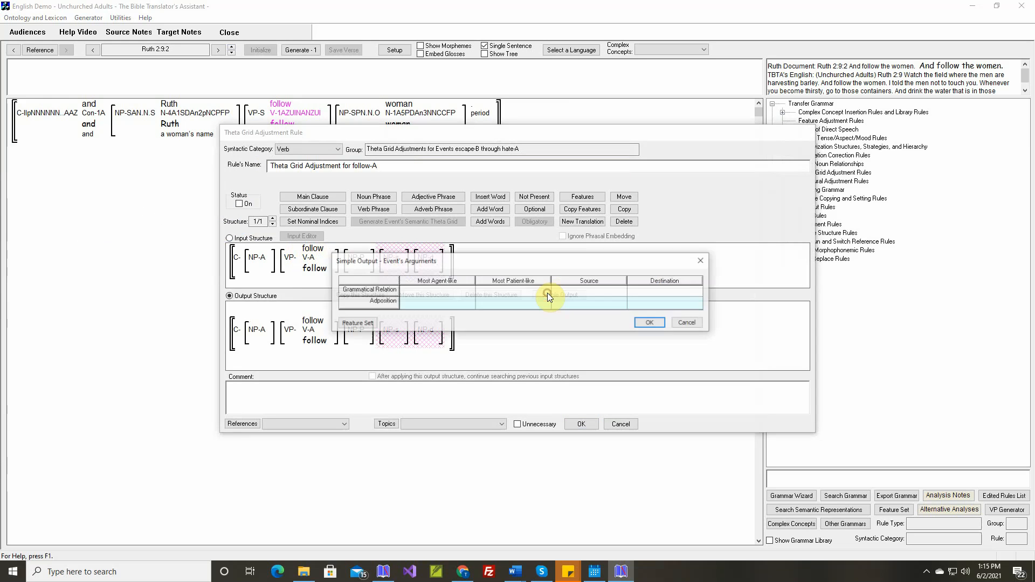
click(558, 293)
click(456, 227)
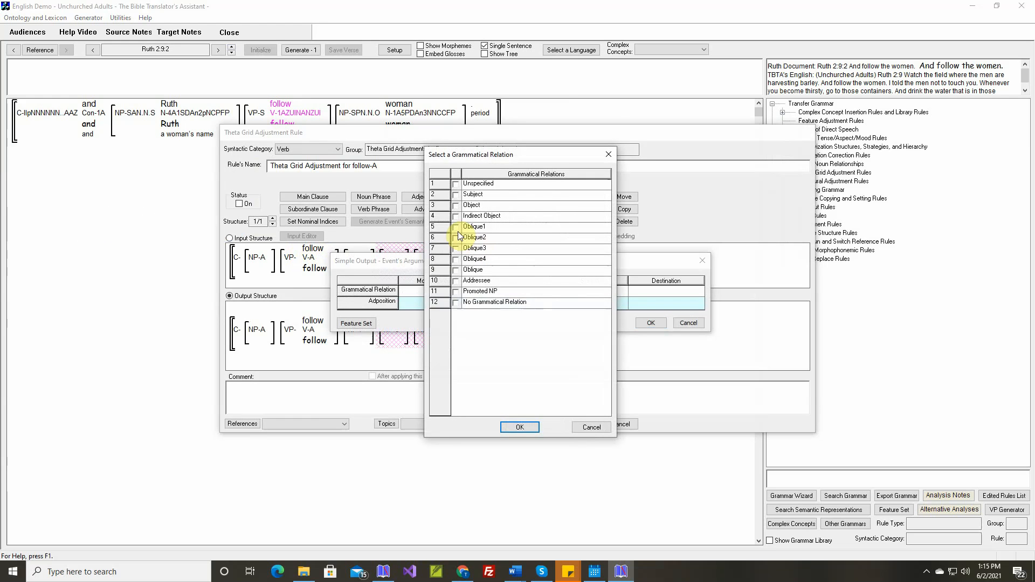
click(519, 426)
click(585, 303)
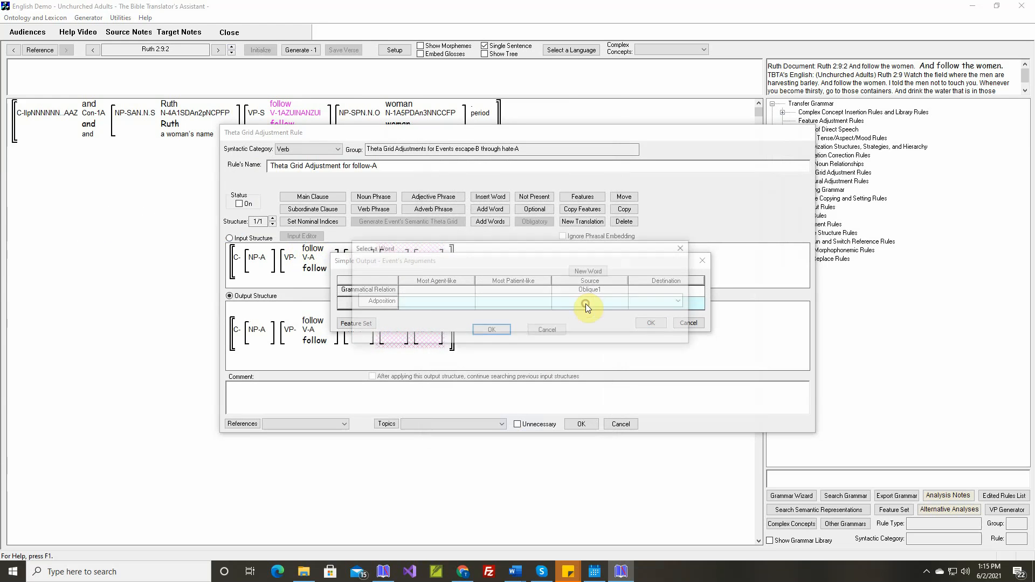
click(545, 299)
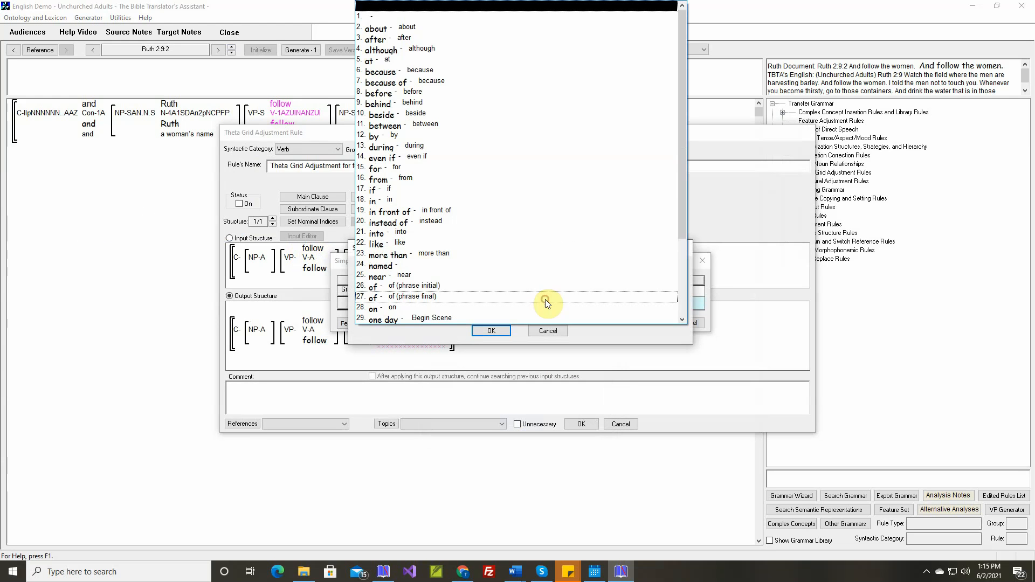
click(461, 179)
click(491, 330)
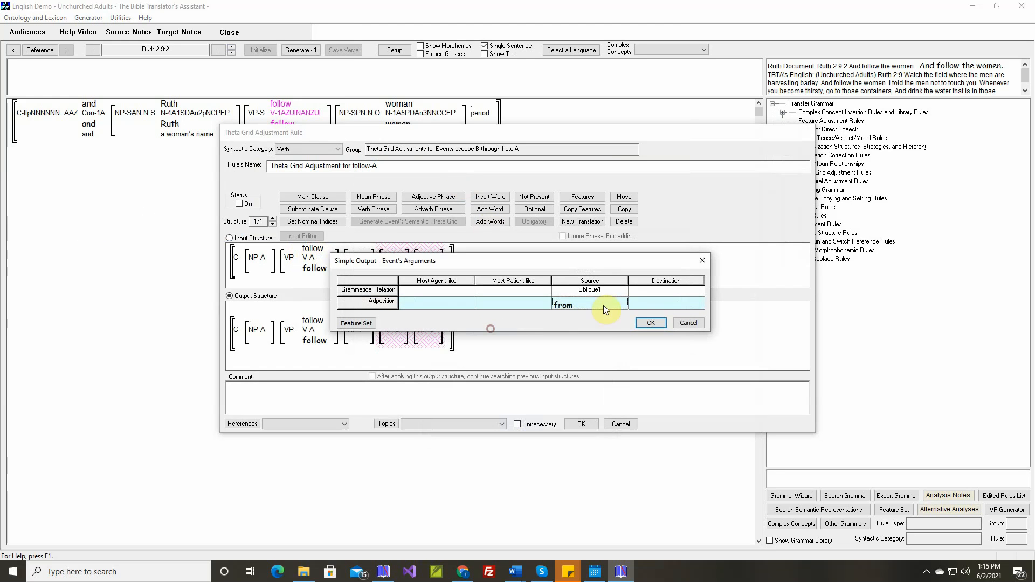
Step: Assign the Destination argument the grammatical relation Oblique2 and the adposition "to", and apply the simple output
click(633, 291)
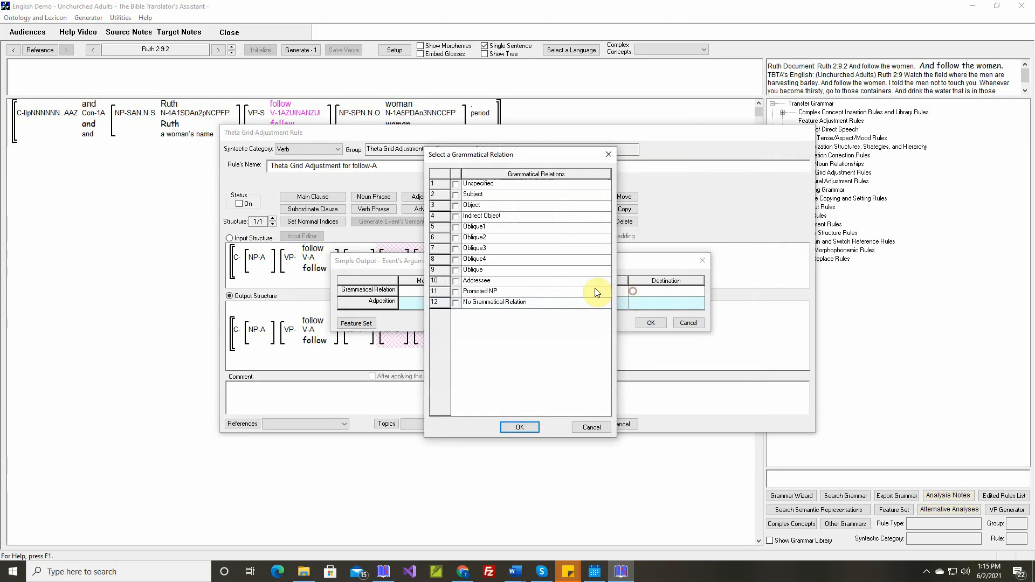
click(457, 237)
click(511, 426)
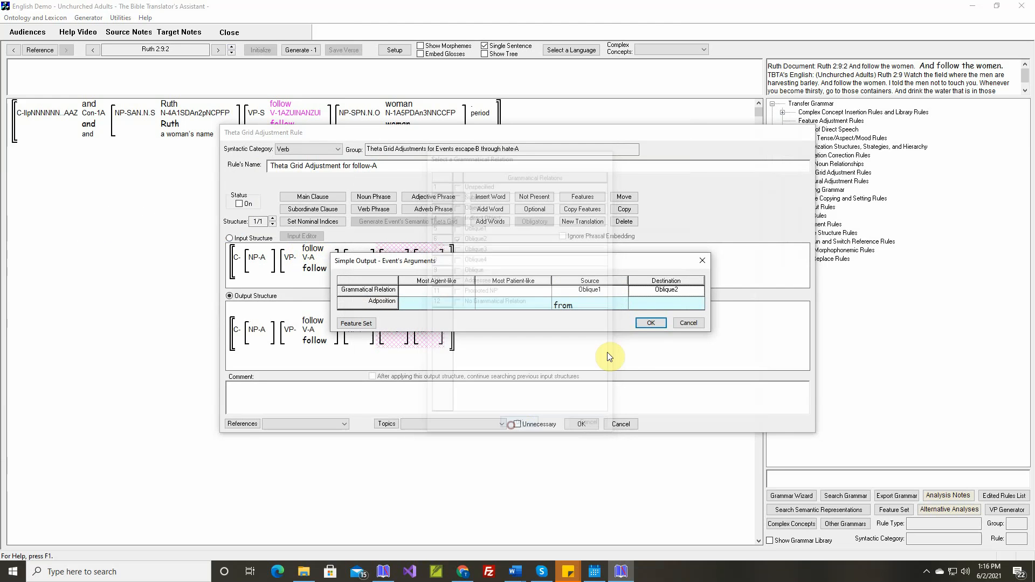
click(640, 307)
click(474, 300)
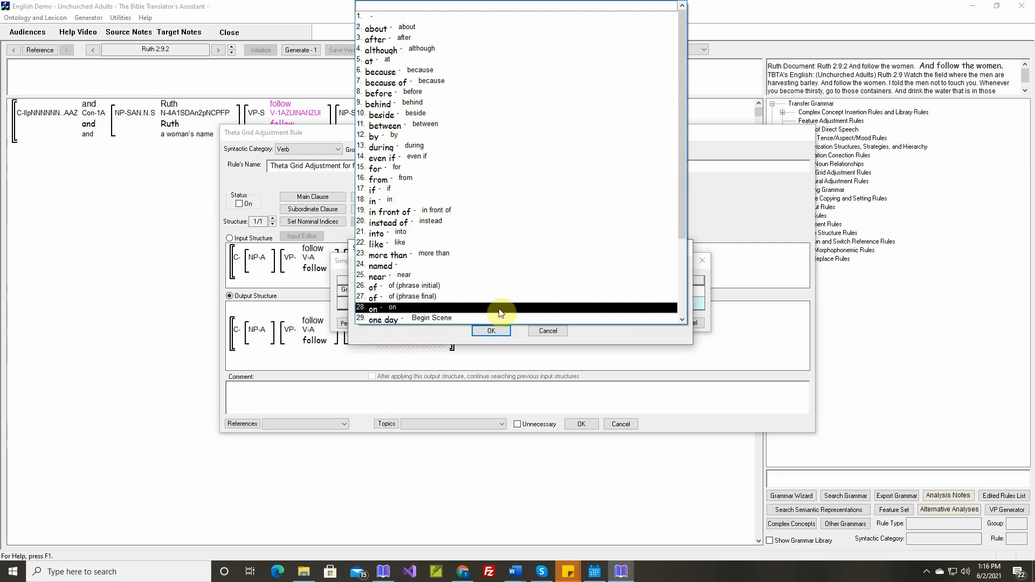
scroll(501, 312, down, 3)
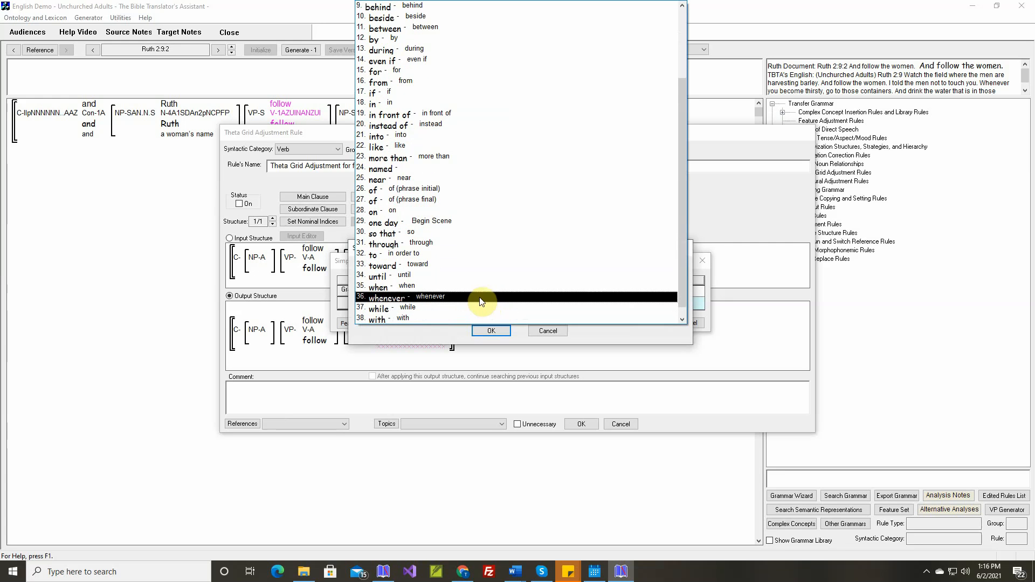
click(463, 257)
click(491, 331)
click(649, 325)
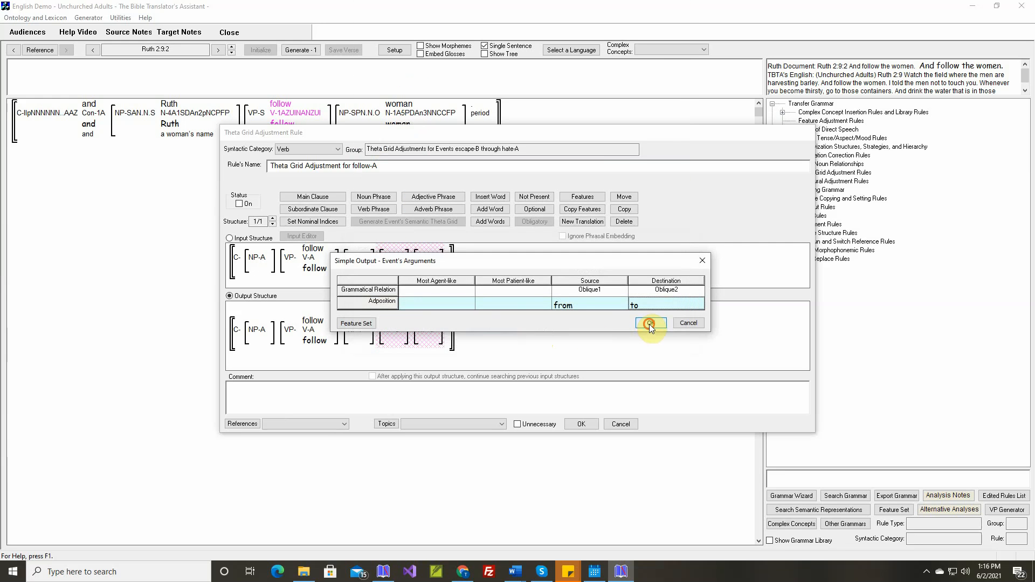
Step: Turn the follow-A rule on, insert the Ruth 2:9.2 example sentence as its comment, and save the rule
click(240, 204)
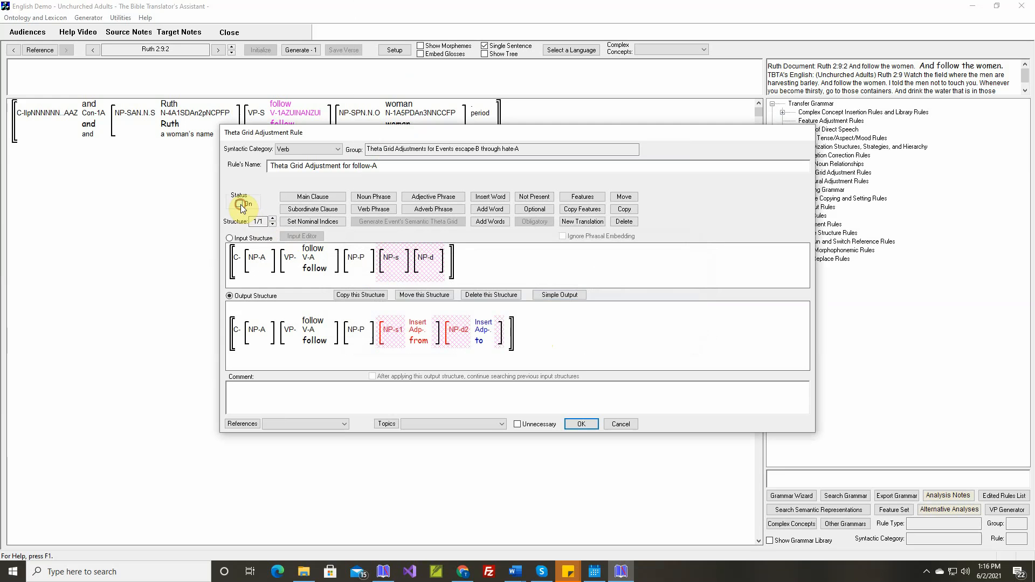
right_click(378, 390)
click(400, 398)
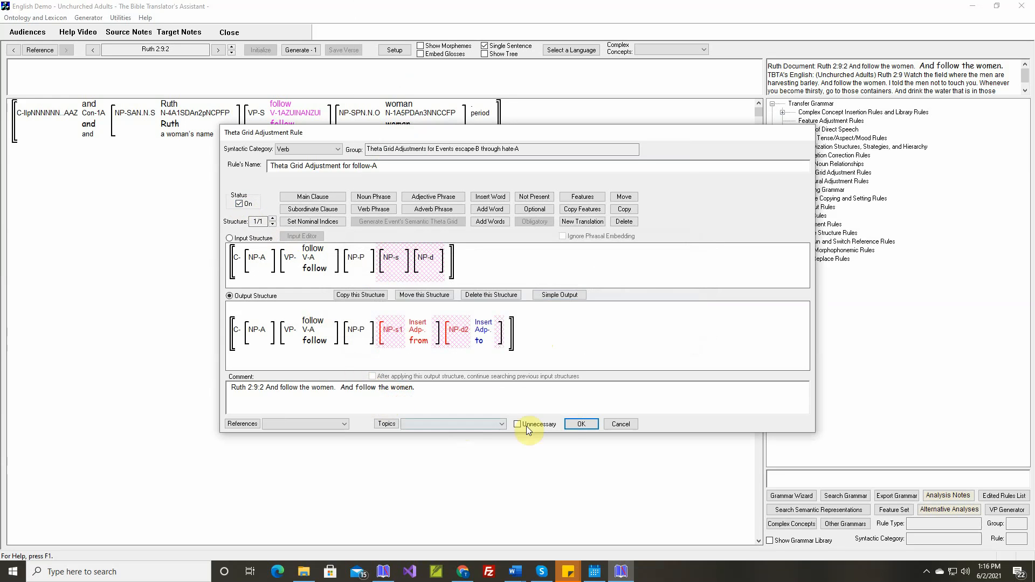
click(576, 425)
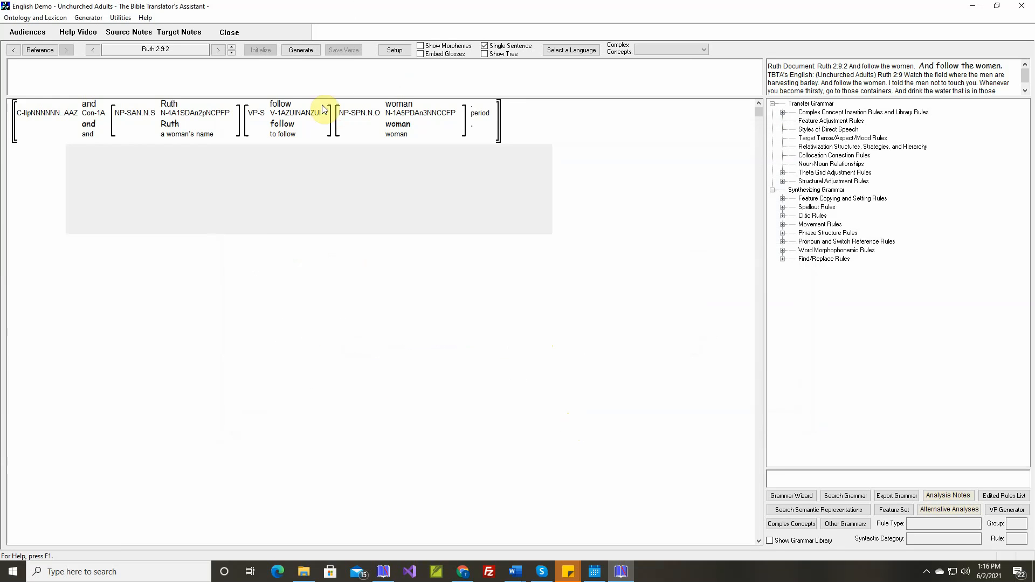
Step: Generate the text of Ruth 2:9:2 and advance to Ruth 2:9:3
click(303, 50)
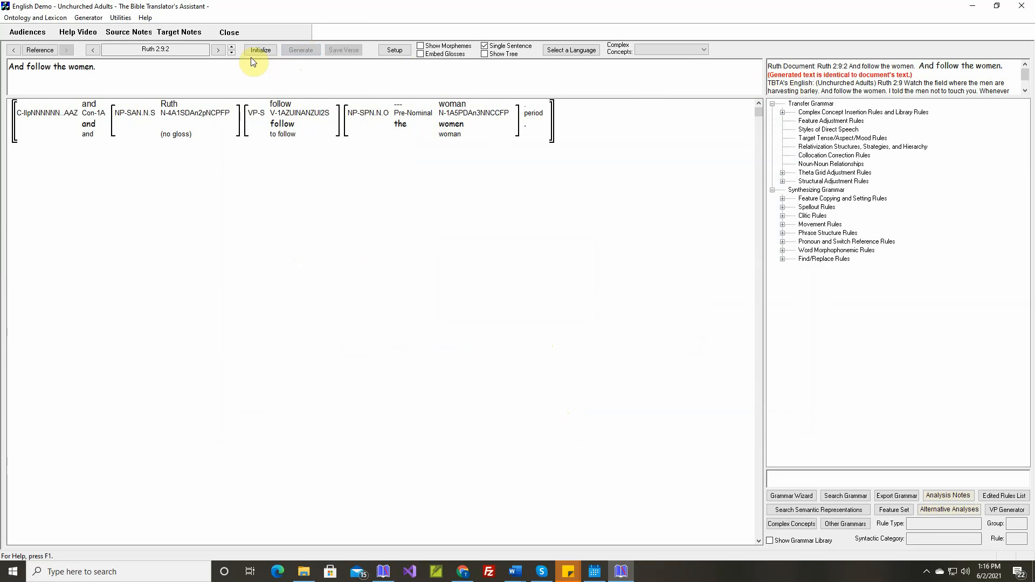
click(231, 47)
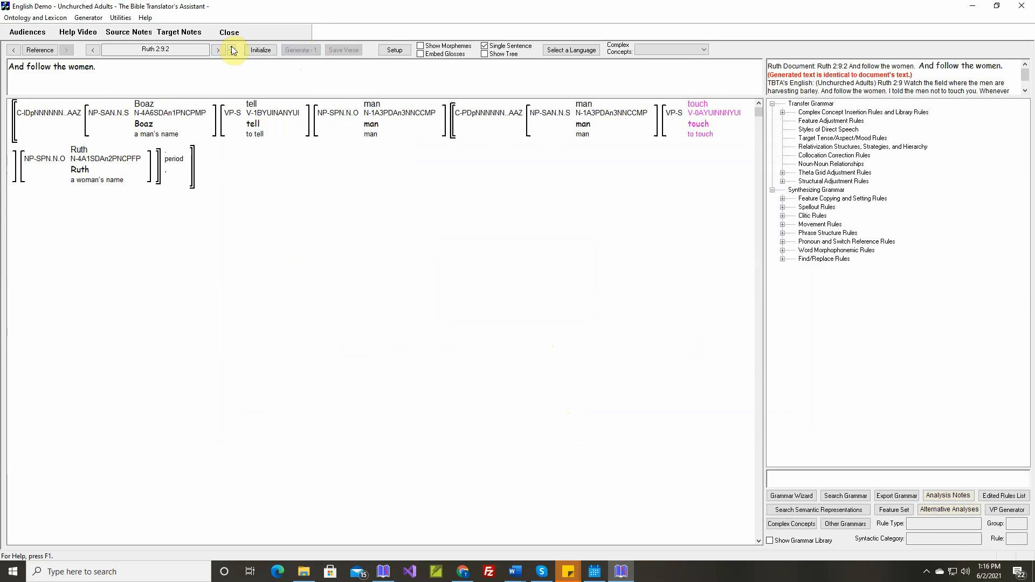
Step: Open the Theta Grid Adjustment Rule for the verb touch in Ruth 2:9:3 and accept it
mouse_move(698, 108)
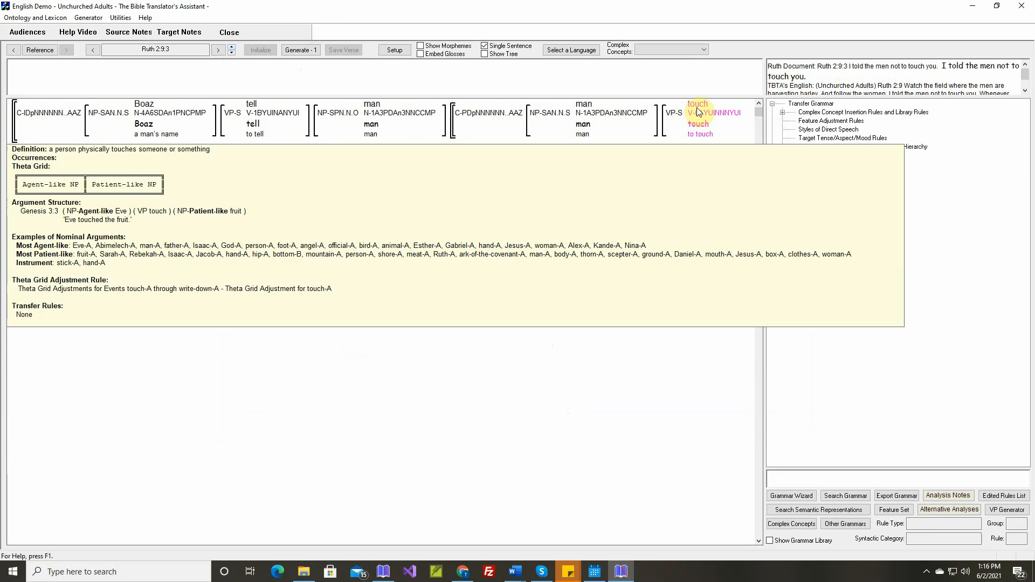
right_click(696, 108)
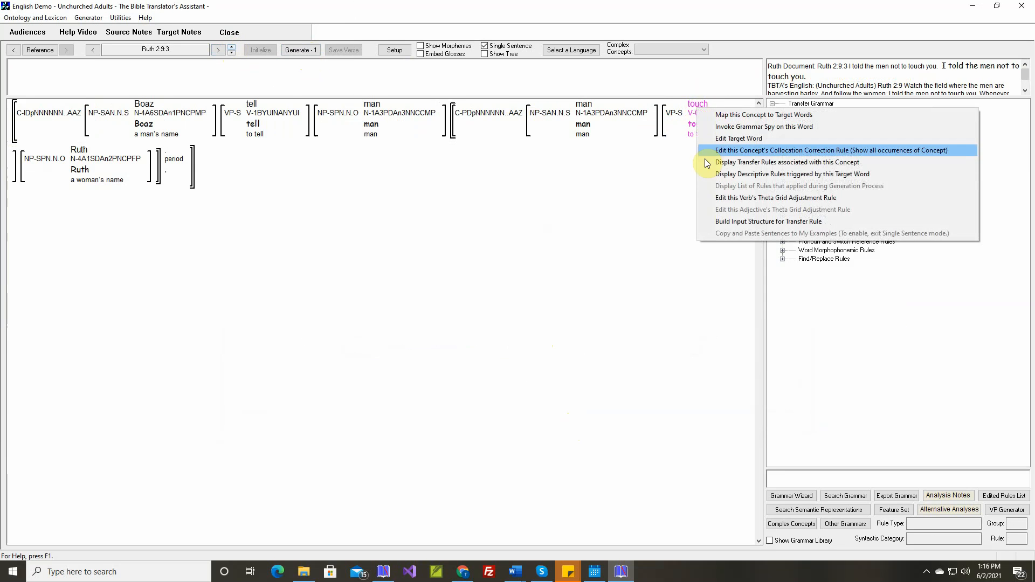
click(715, 198)
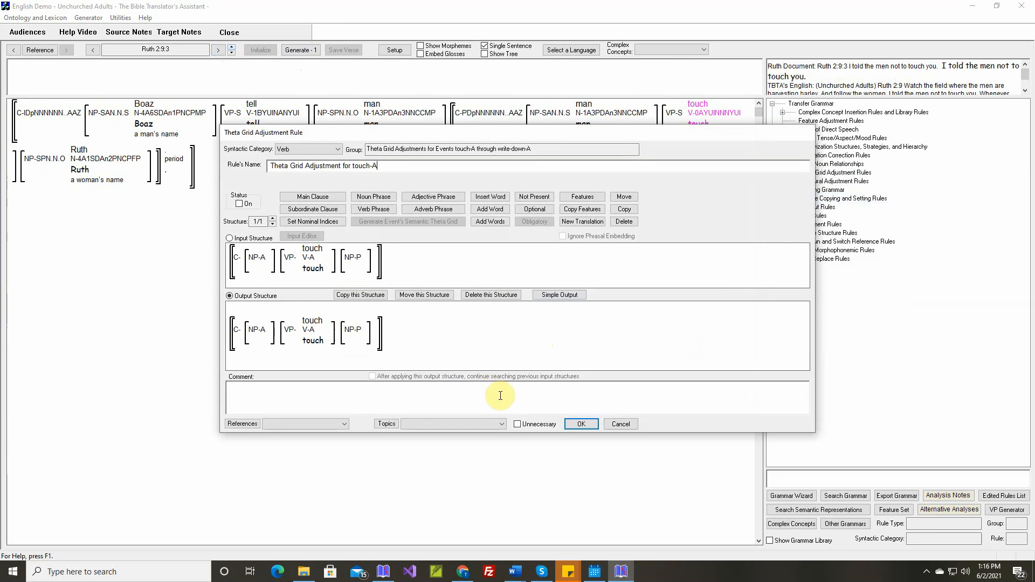
click(581, 424)
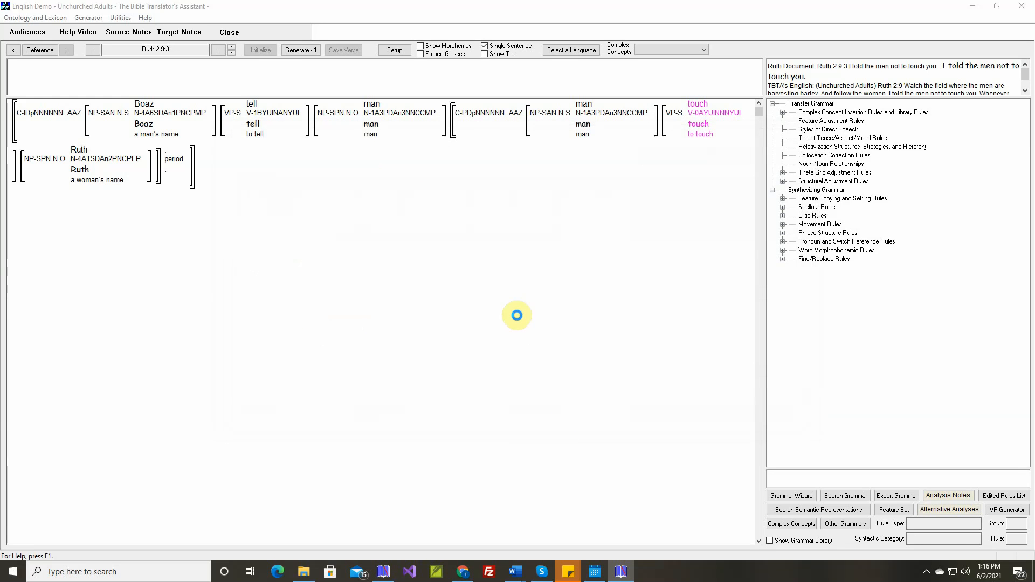
Step: Generate the text of Ruth 2:9:3 and examine the features and applied rules of the words "to touch"
click(309, 50)
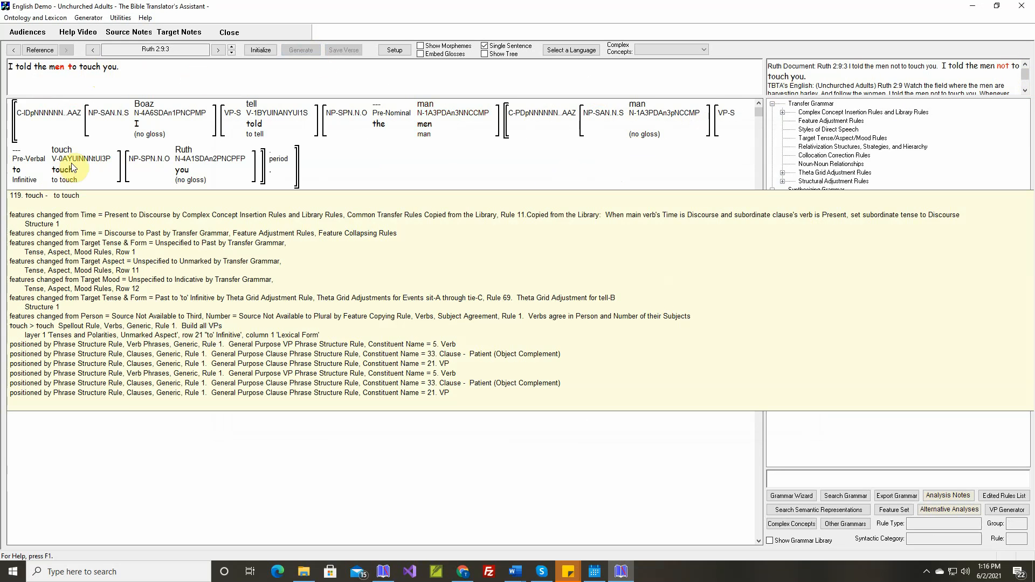
mouse_move(76, 164)
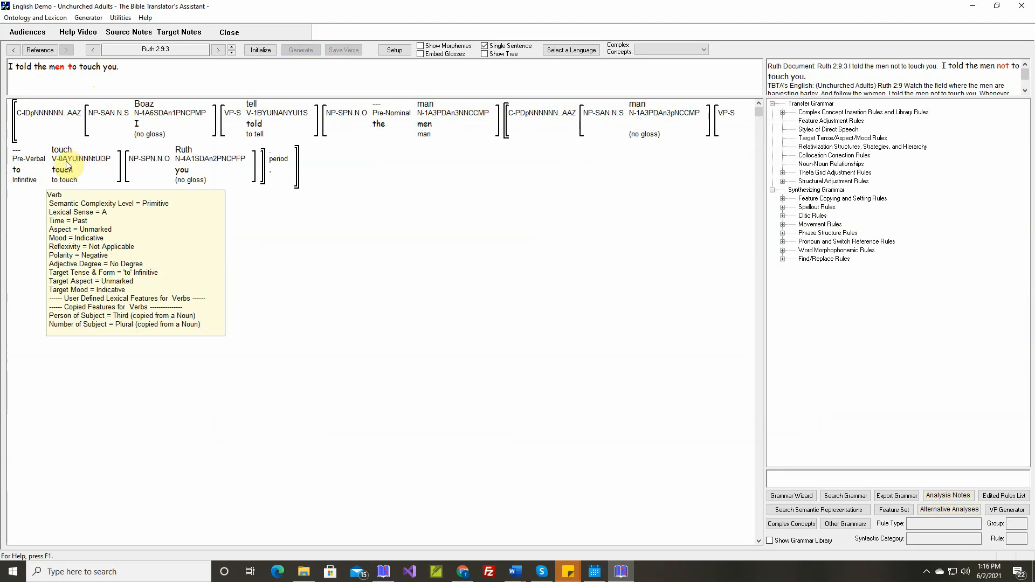
mouse_move(23, 179)
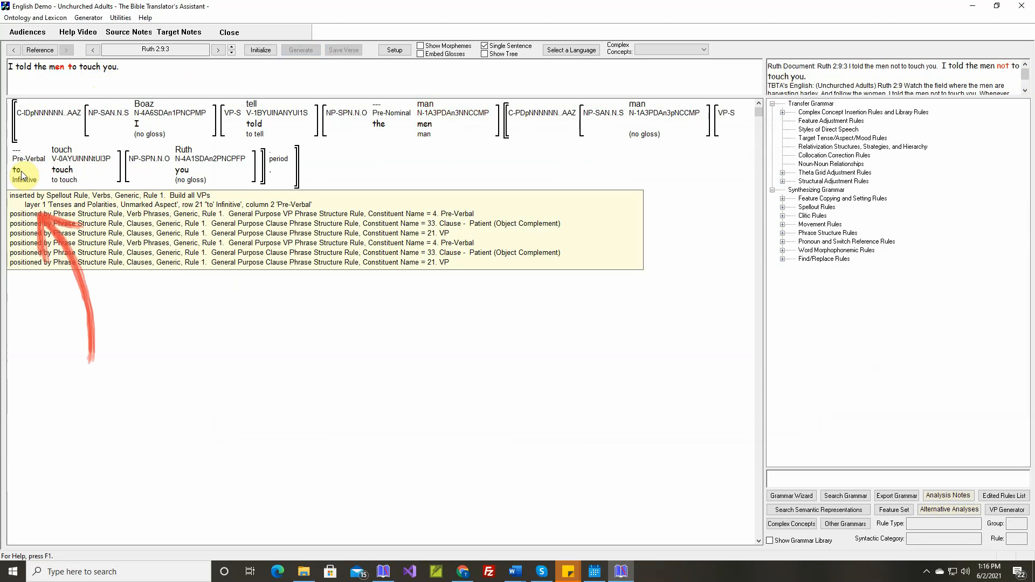
Step: List the rules that applied to the pre-verbal word "to" and open the Spellout rule "Build all VPs" for editing
right_click(21, 171)
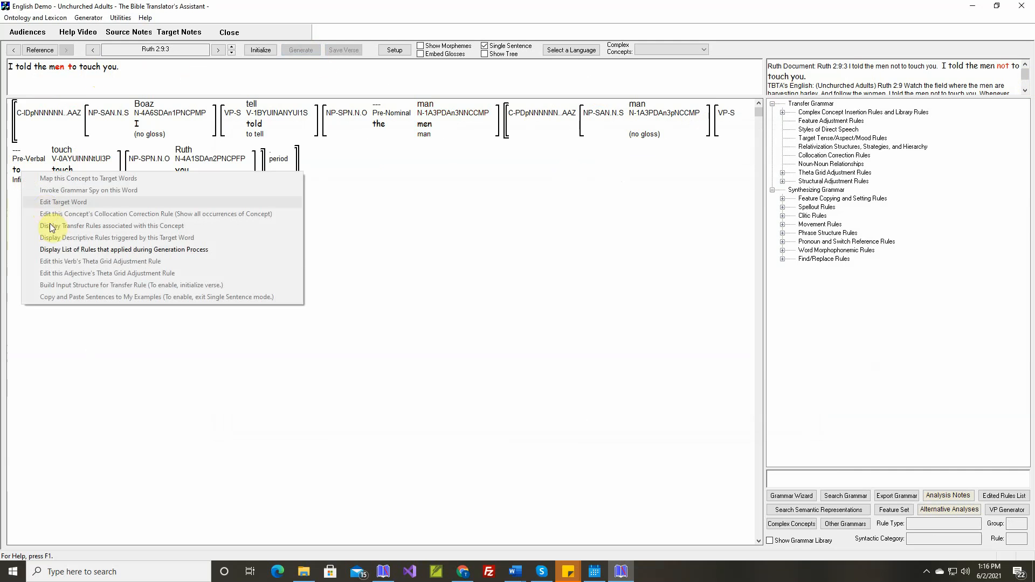
click(60, 249)
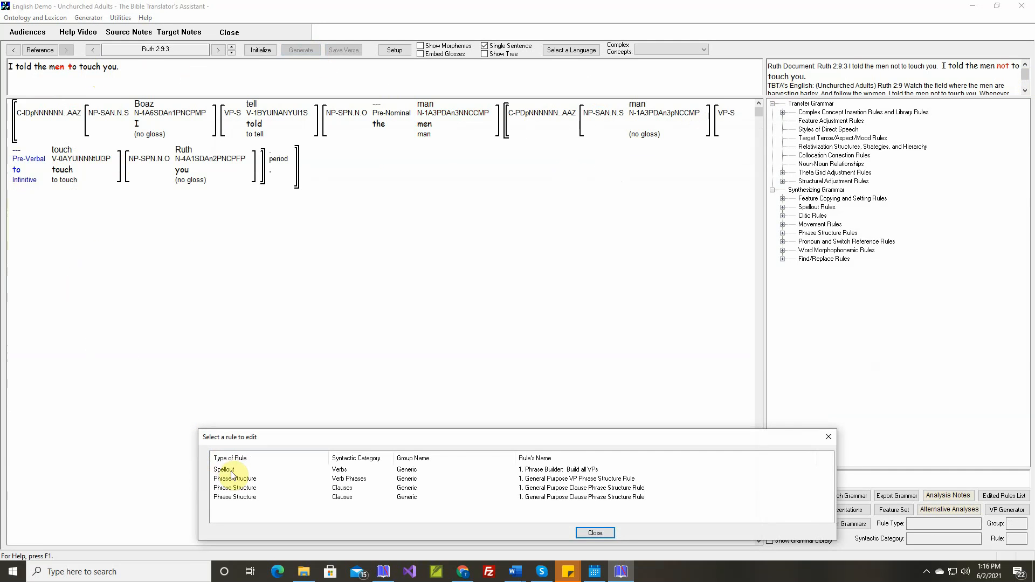
double_click(227, 468)
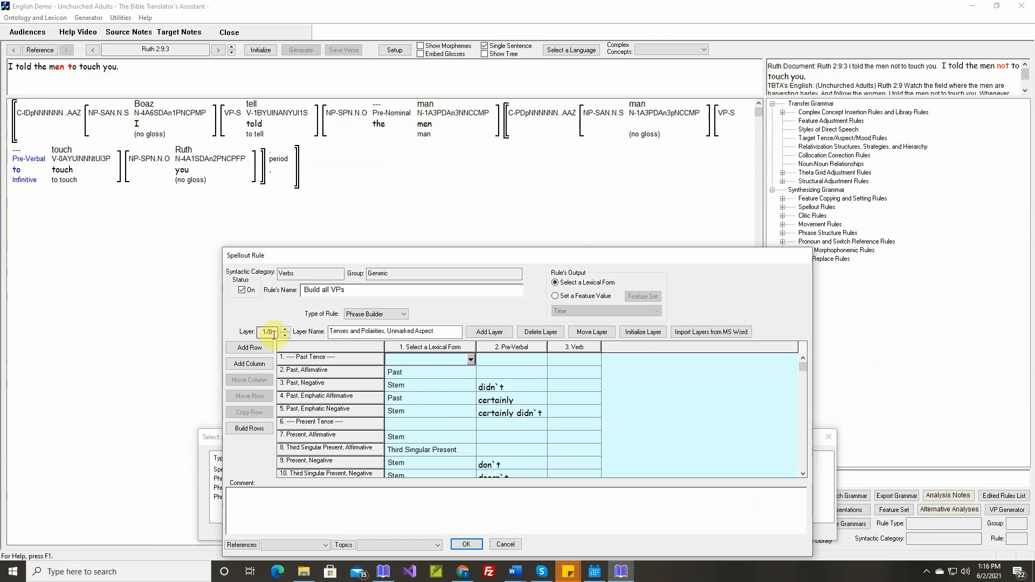
Step: Make a copy of the 'to' Infinitive row in the Tenses and Polarities, Unmarked Aspect layer
scroll(388, 434, down, 5)
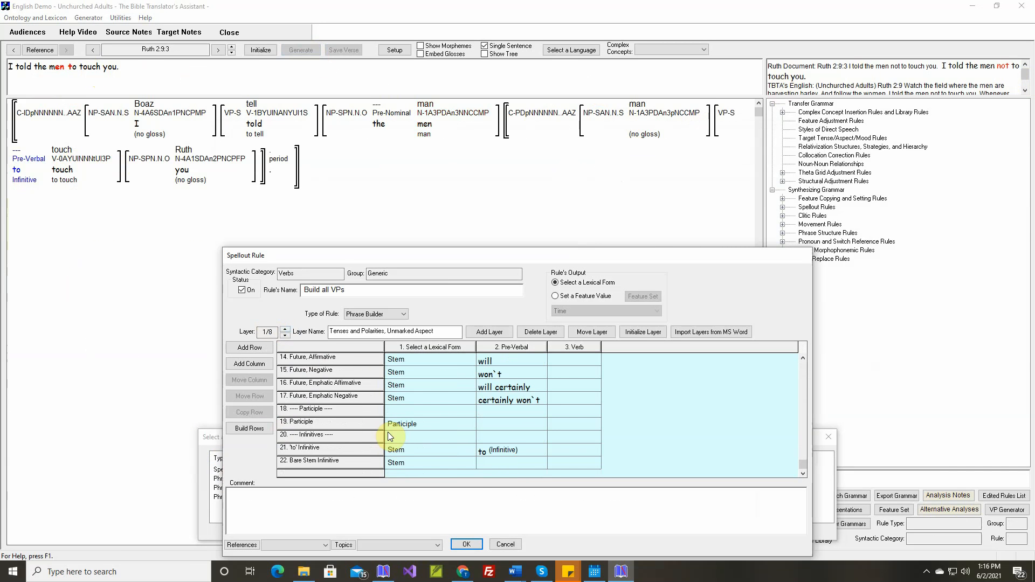
click(316, 451)
click(257, 413)
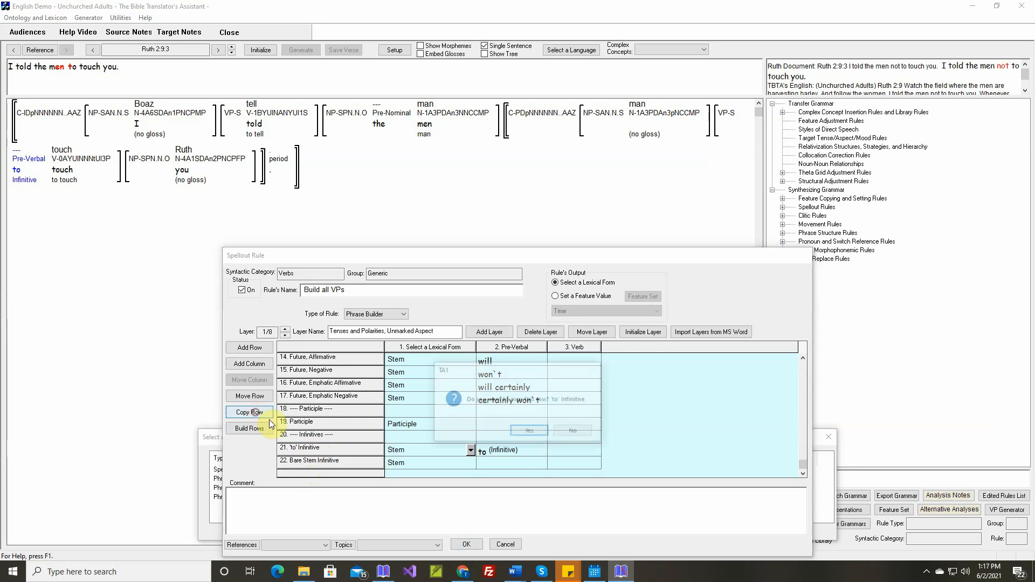
click(530, 436)
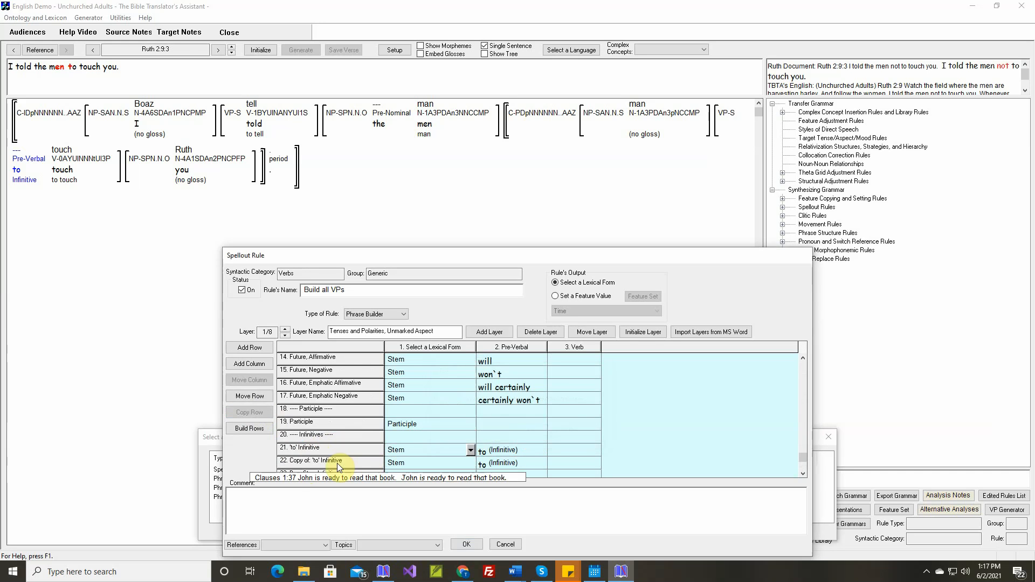
Step: Rename the copied row as "Negative 'to' Infinitive" and accept the name to reach its structure
double_click(338, 463)
key(Delete)
key(Delete)
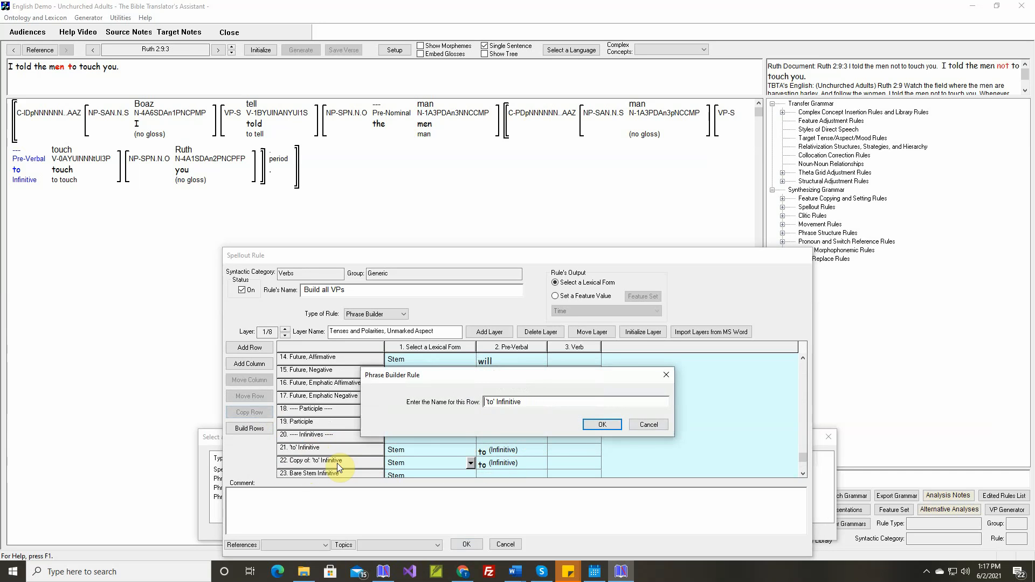
text(Ne)
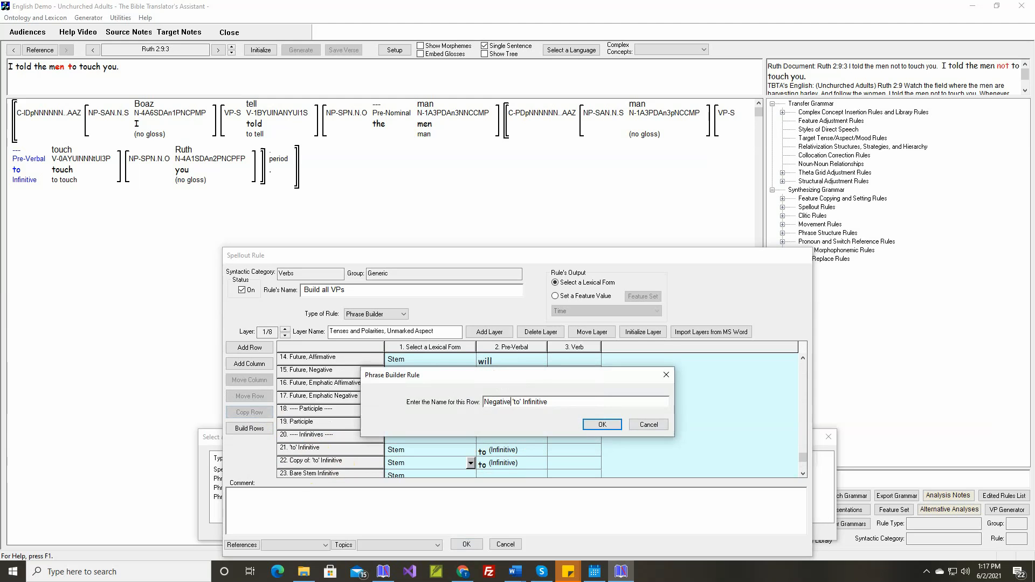
text(gative)
click(594, 427)
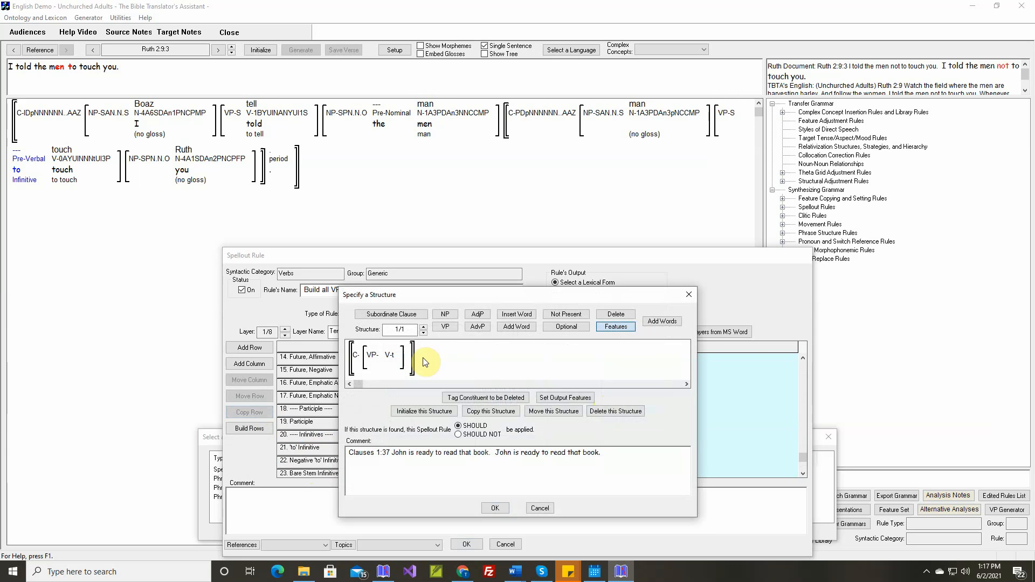
Step: Add Negative polarity to the verb in the row's structure and replace the comment with the Ruth 2:9:3 example sentence
double_click(388, 355)
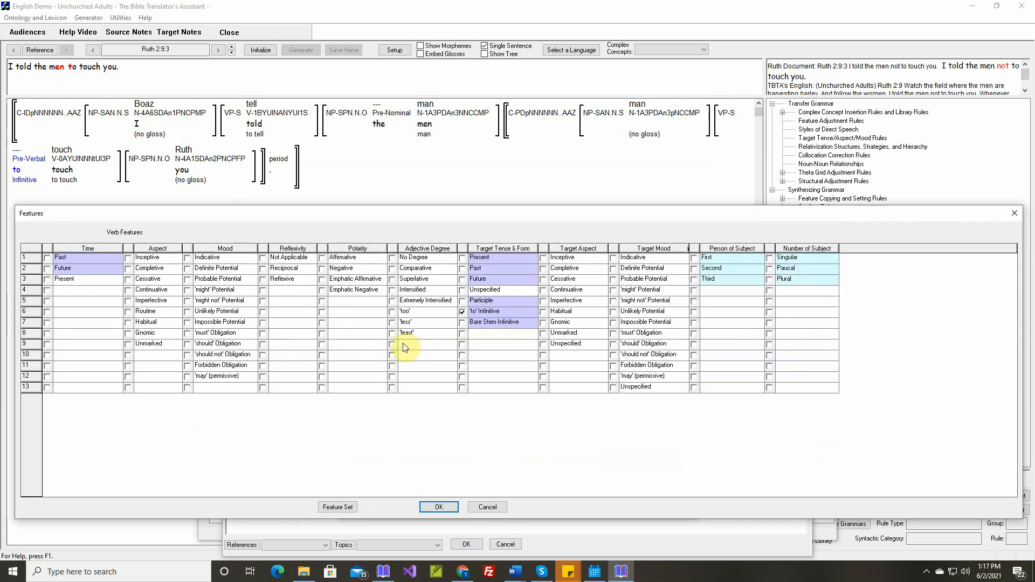
click(322, 269)
click(439, 507)
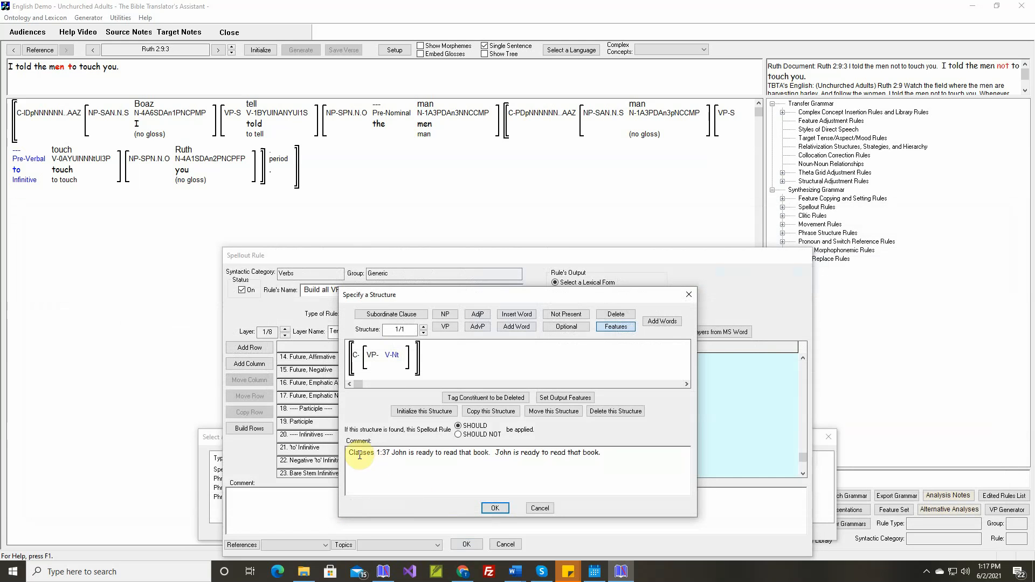
drag(348, 453, 615, 459)
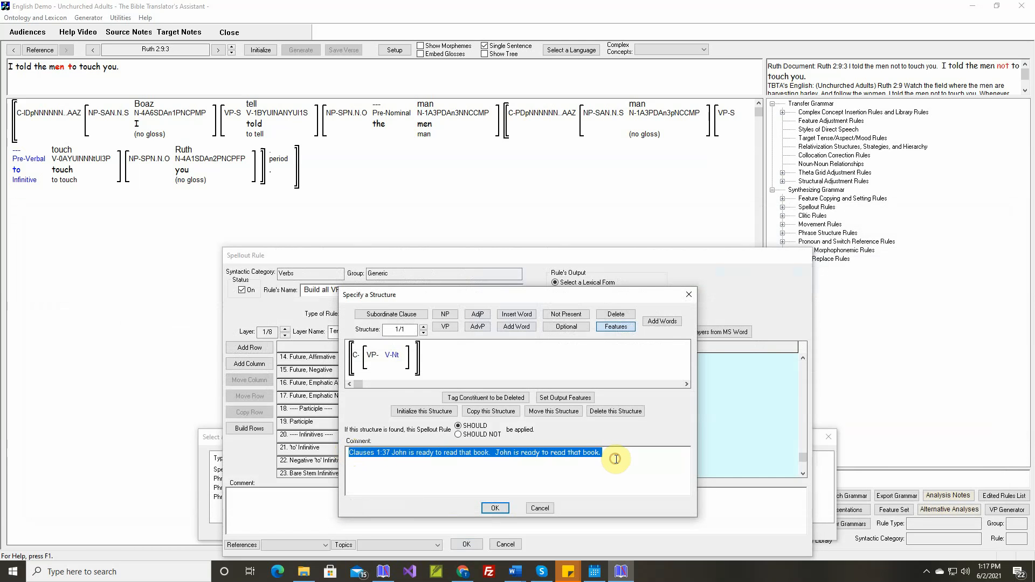
right_click(613, 461)
click(620, 465)
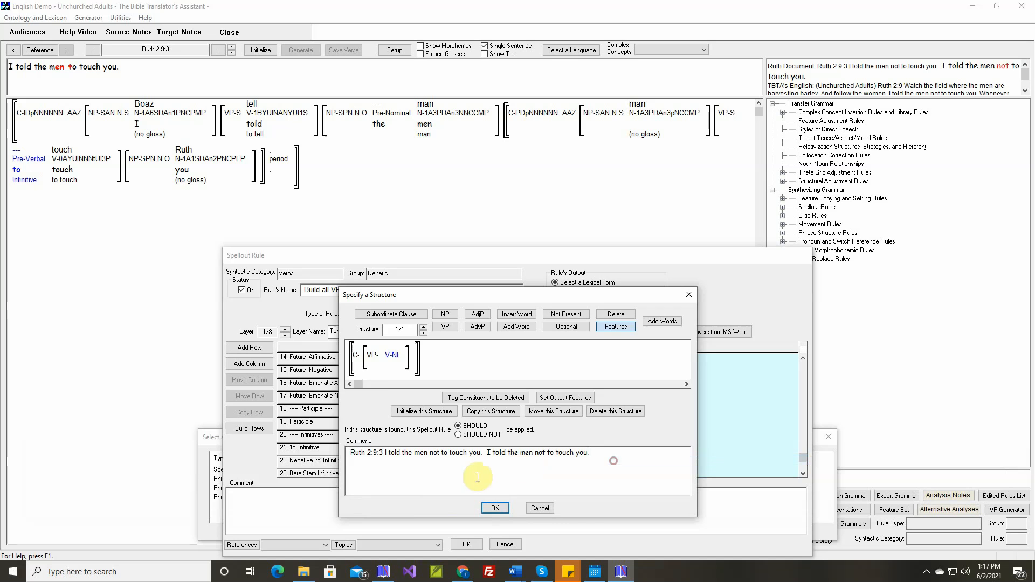
click(493, 507)
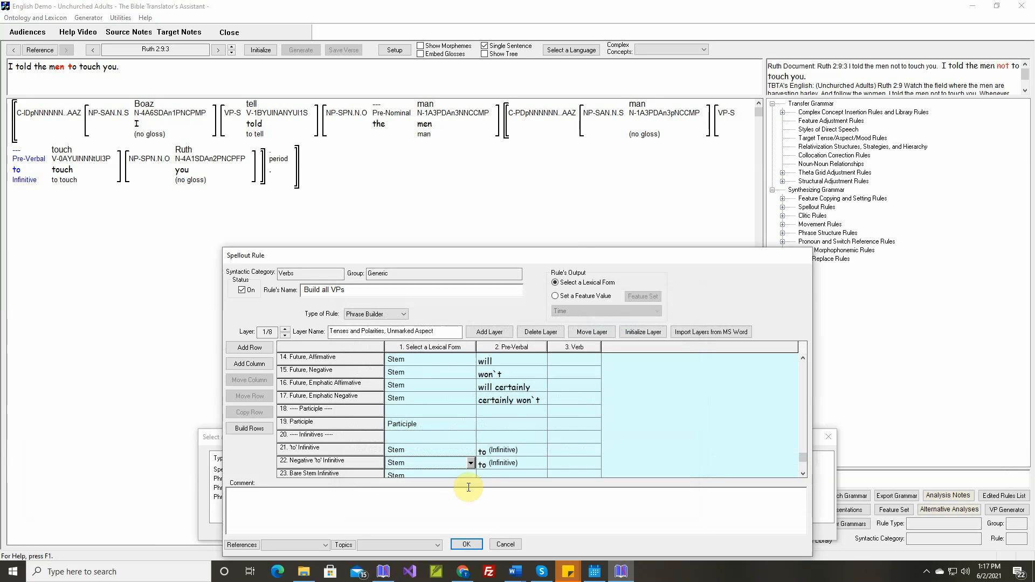
Step: Change the new row's pre-verbal morpheme to "not to" with the gloss "Negative Infinitive", and widen the Pre-Verbal column to fit
double_click(490, 466)
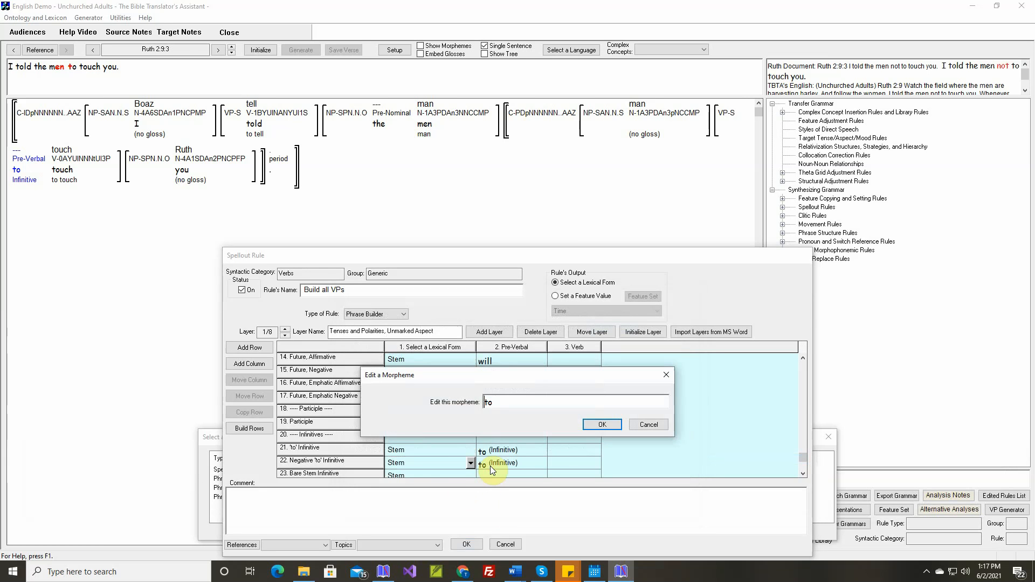
text(not)
key(Return)
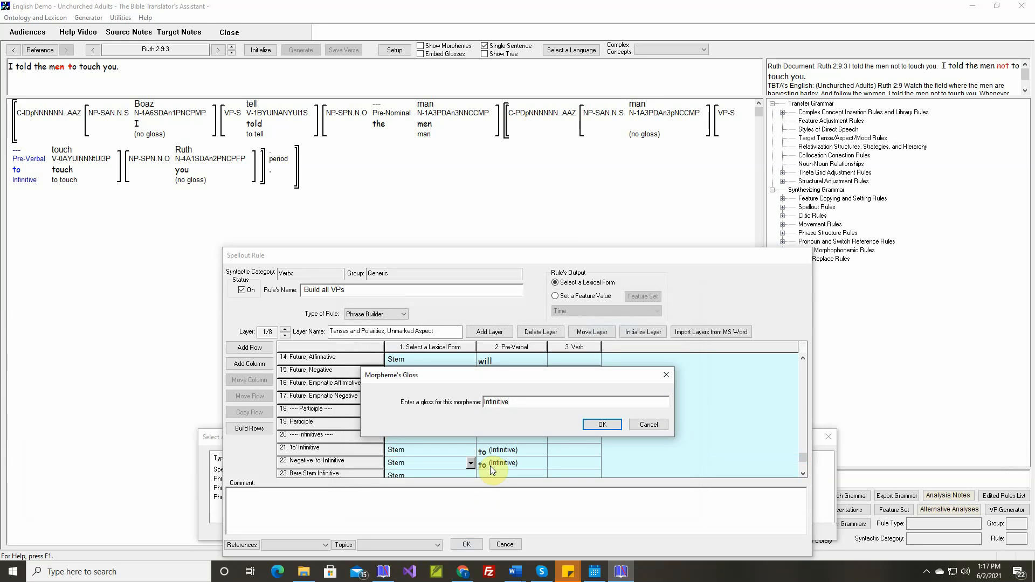
text(Negative)
click(599, 424)
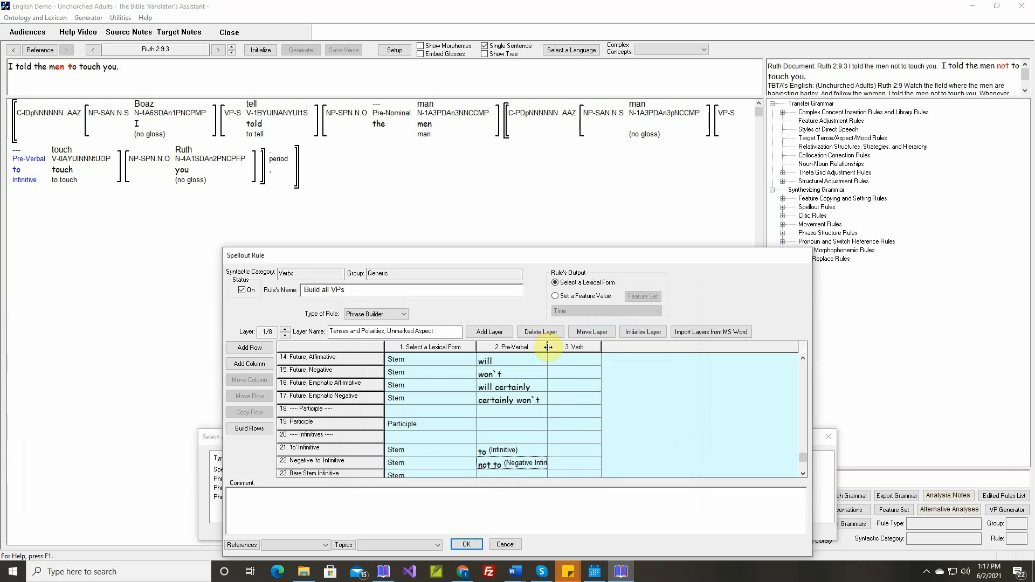
drag(549, 347, 565, 347)
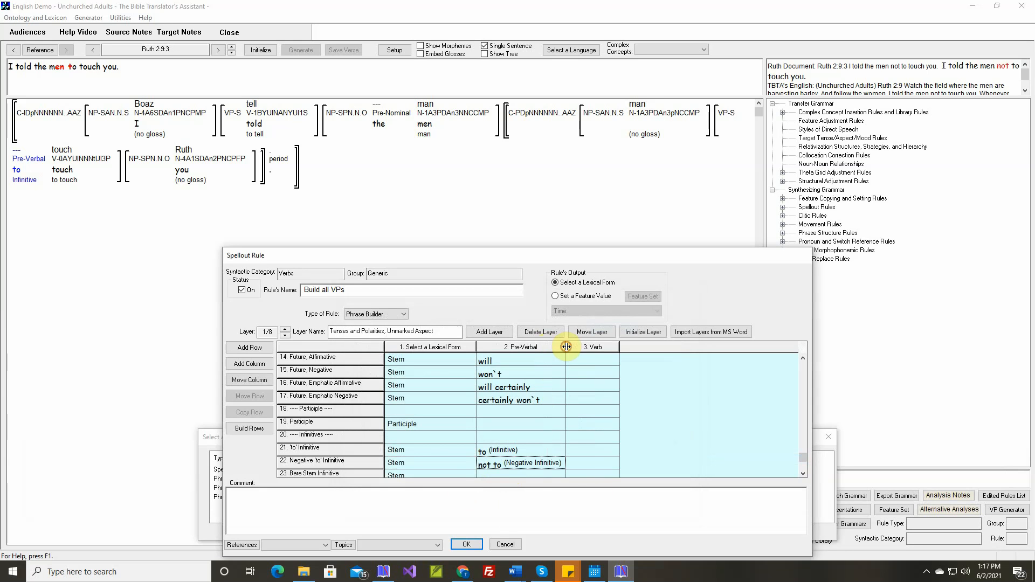
Step: Save the spellout rule, then reinitialize and regenerate the text of Ruth 2:9:3
click(471, 545)
click(593, 534)
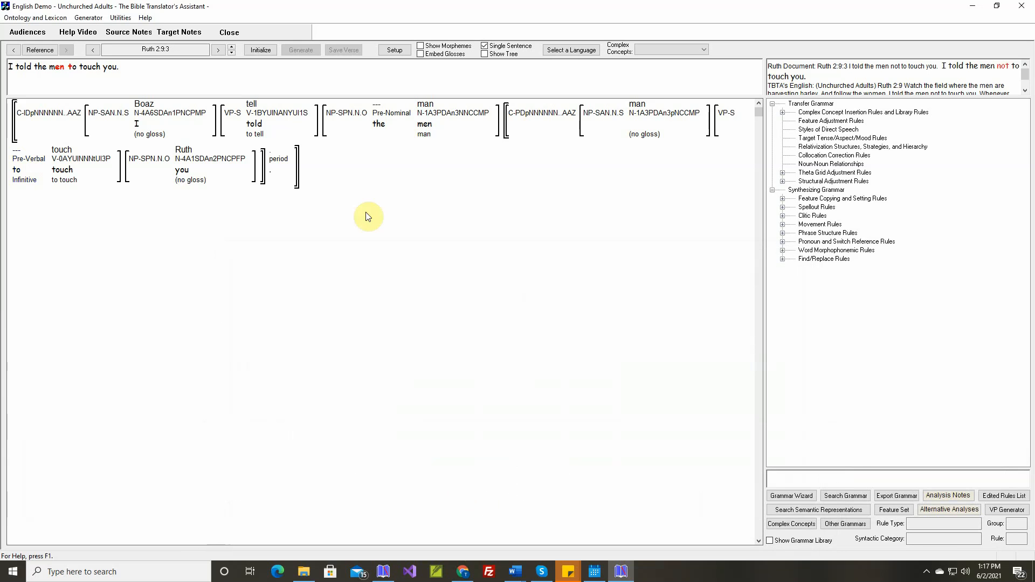
click(268, 48)
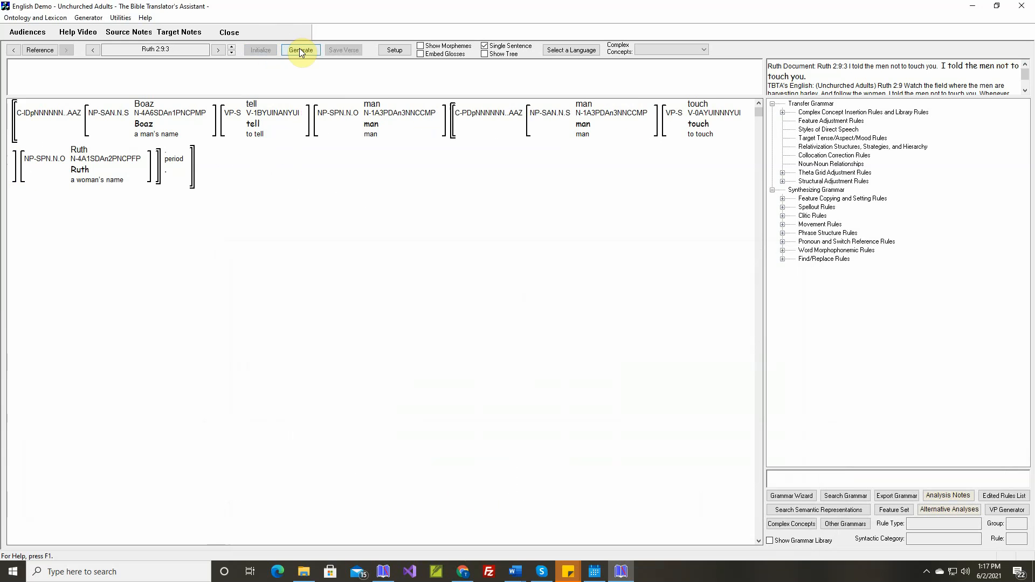
click(300, 50)
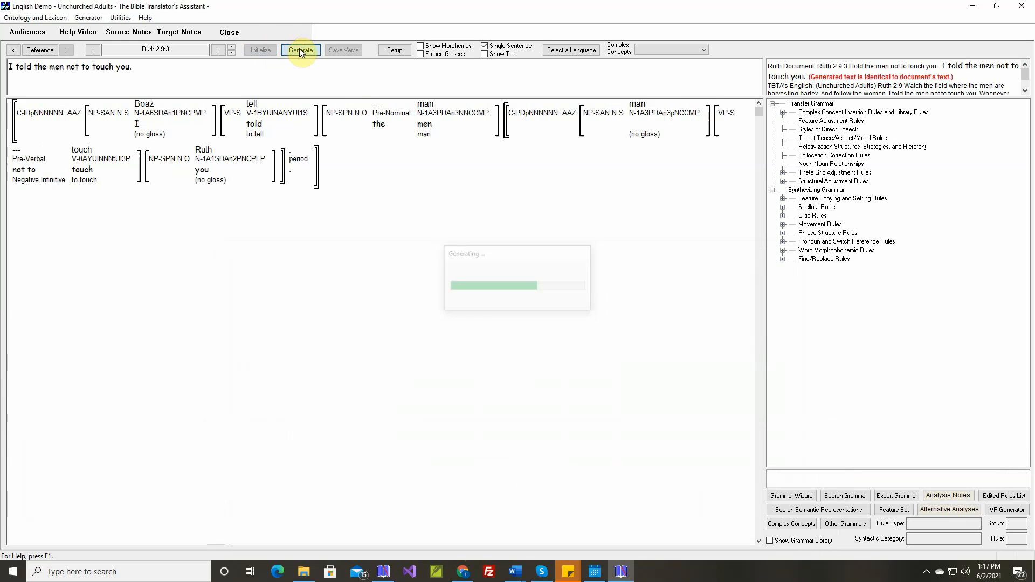
Step: Advance to Ruth 2:9:4 and mark the Theta Grid Adjustment Rule for the adjective thirsty as unnecessary
click(232, 48)
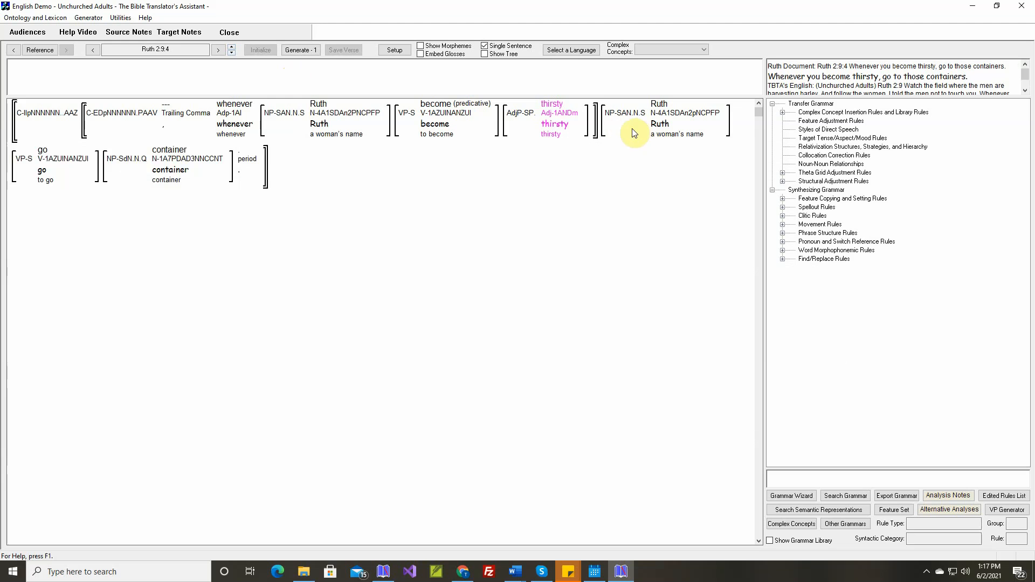
right_click(554, 106)
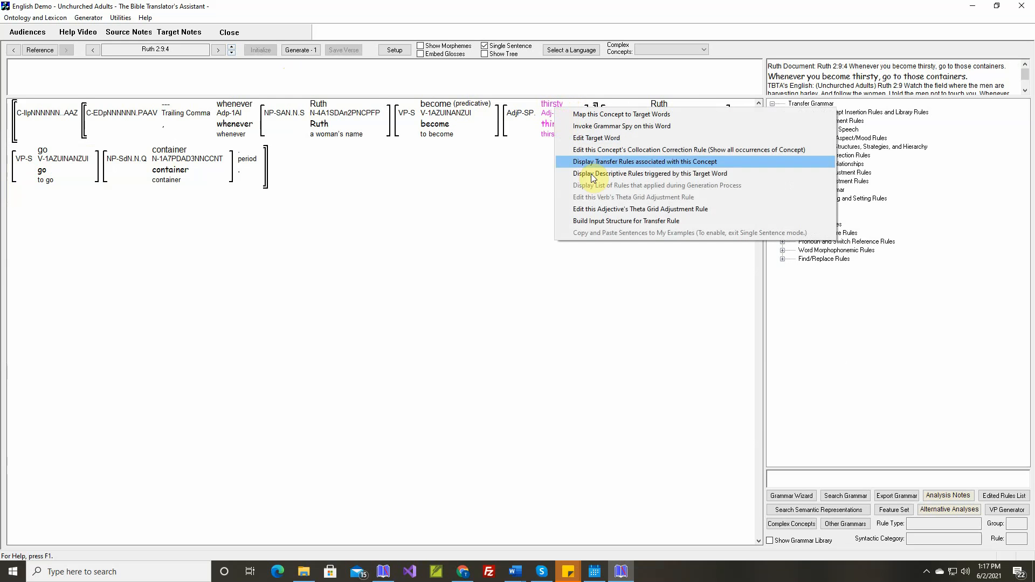
click(599, 209)
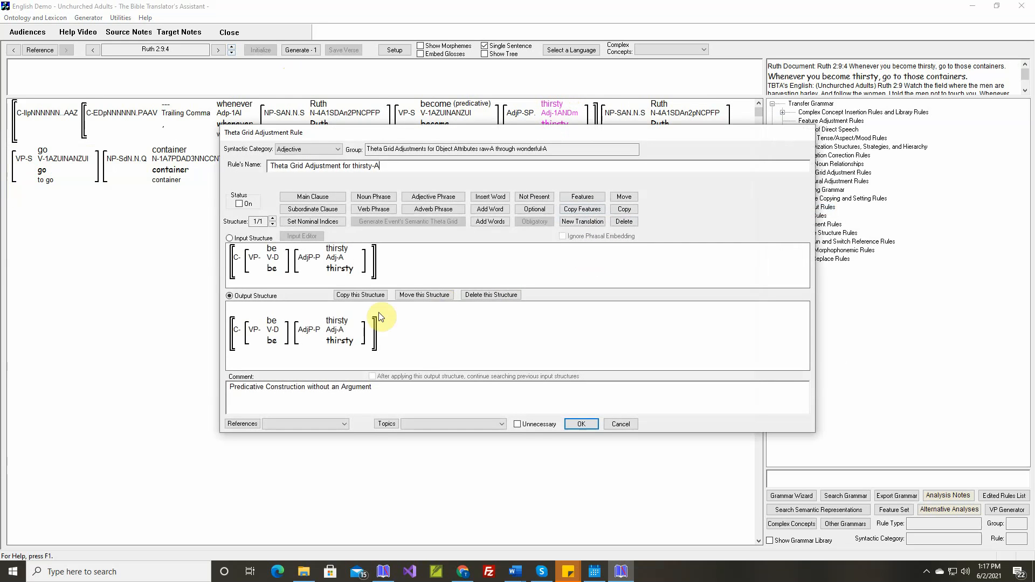
click(517, 424)
click(581, 424)
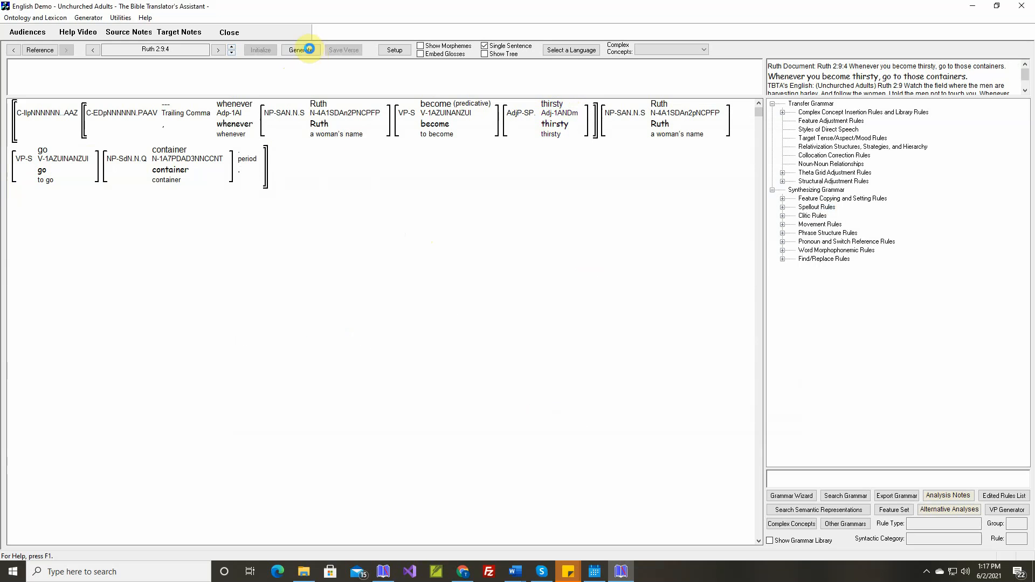
Step: Generate the text of Ruth 2:9:4 and open the Target Tense/Aspect/Mood Rules at their last row
click(305, 49)
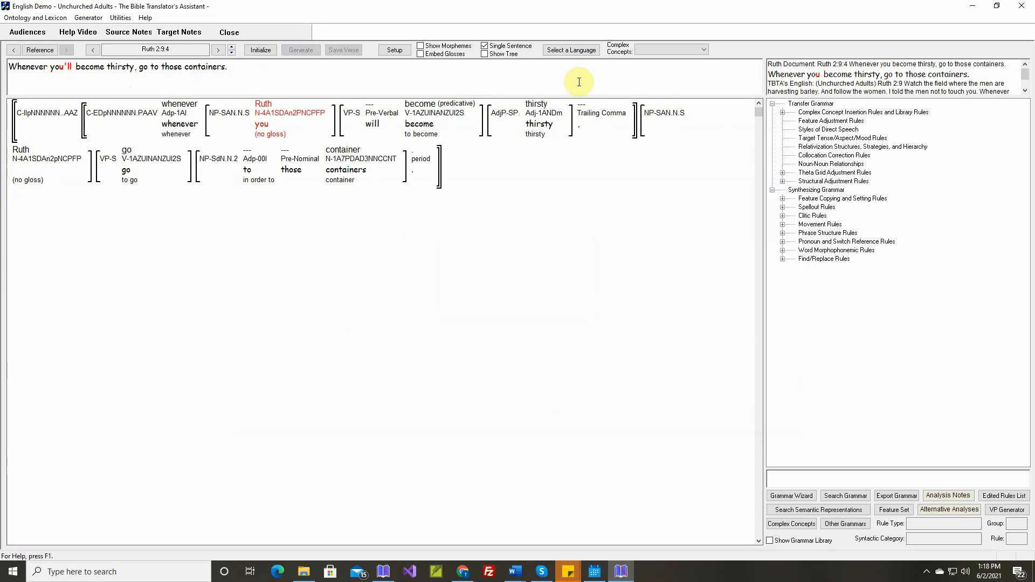
mouse_move(194, 114)
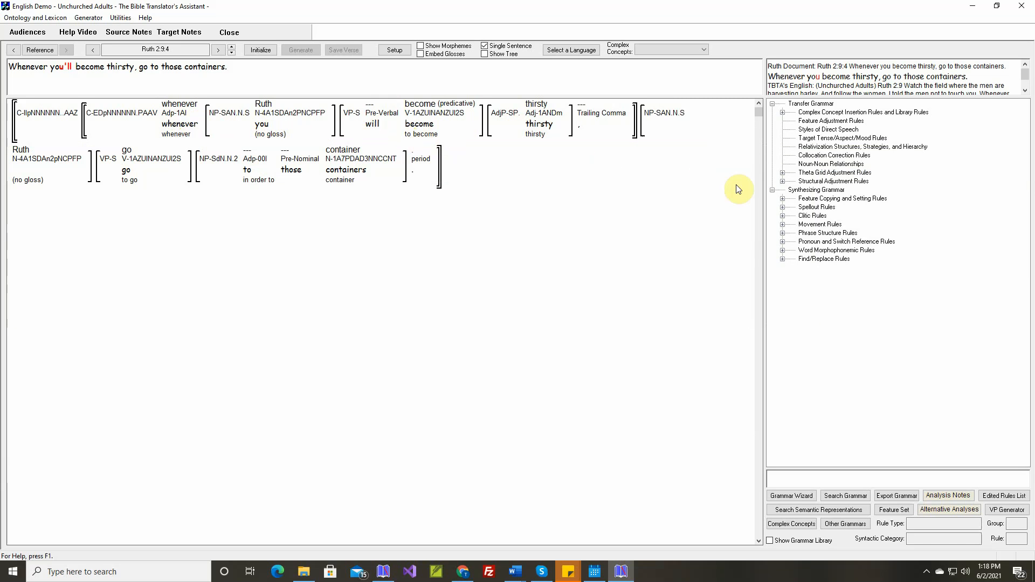
double_click(833, 138)
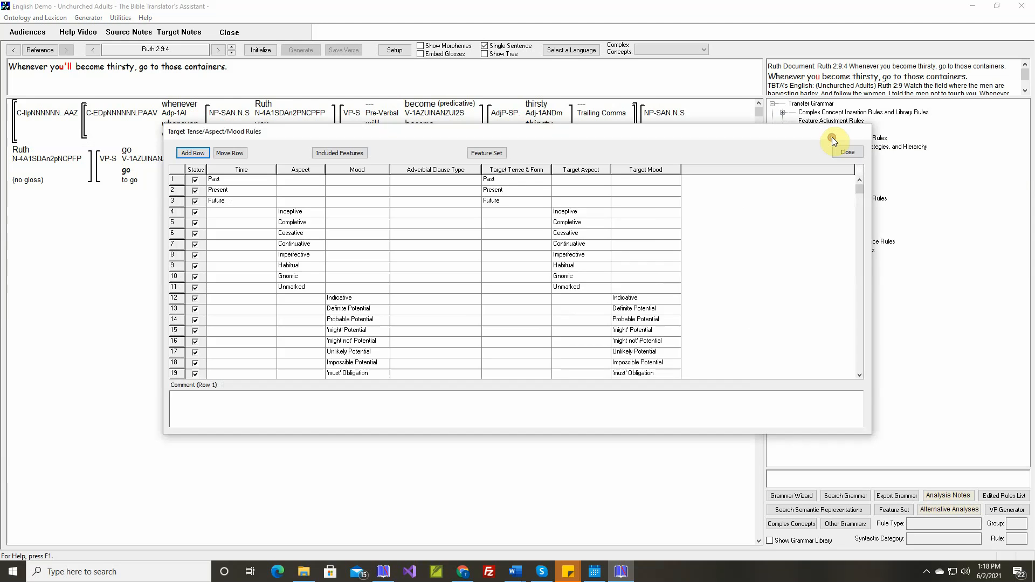
scroll(442, 306, down, 3)
scroll(444, 309, down, 2)
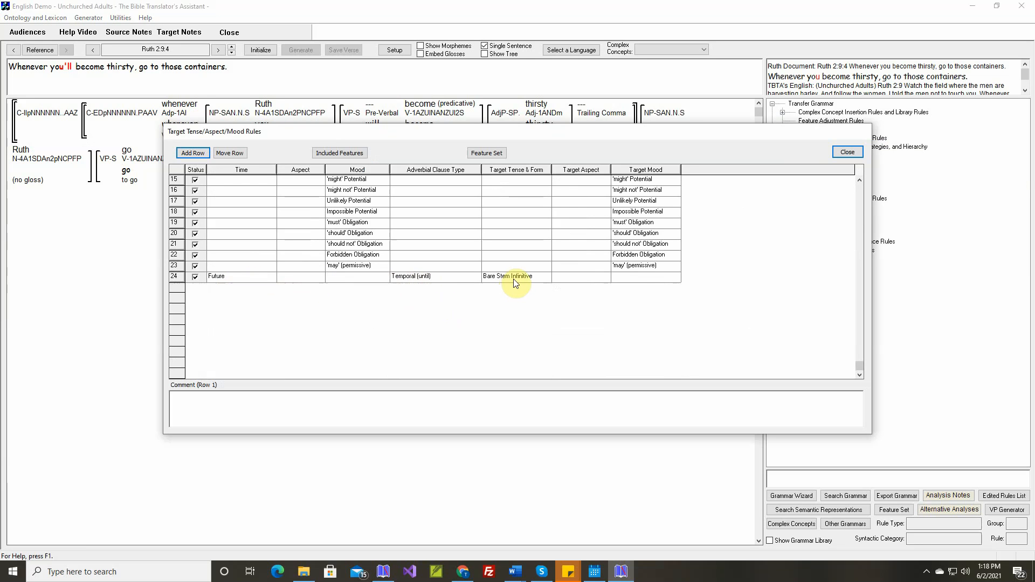
Step: Add a rule row mapping Future time in a Temporal (whenever) clause to Bare Stem Infinitive, with the Ruth 2:9:4 document sentence as its comment
click(194, 153)
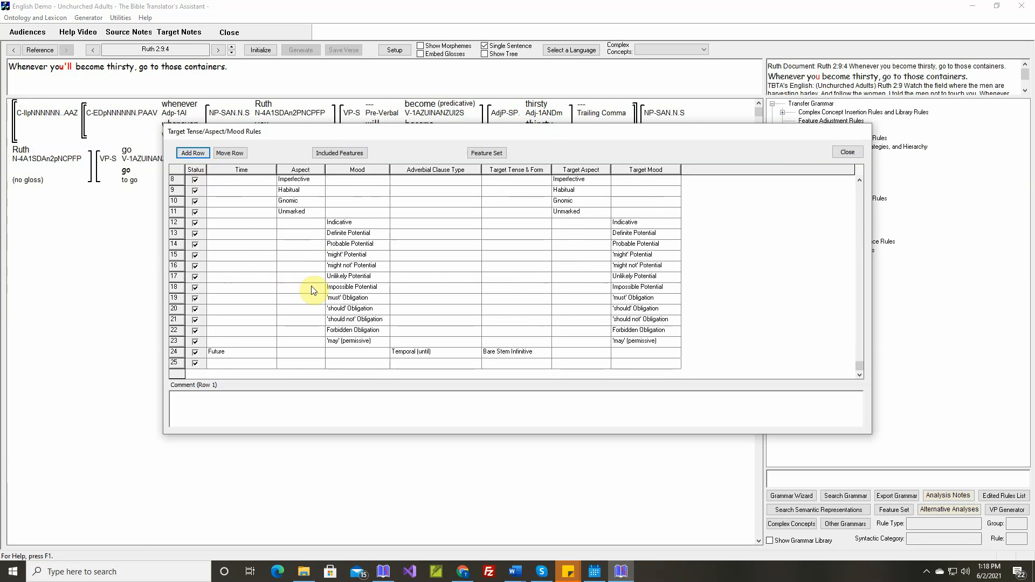
scroll(312, 288, down, 1)
click(476, 354)
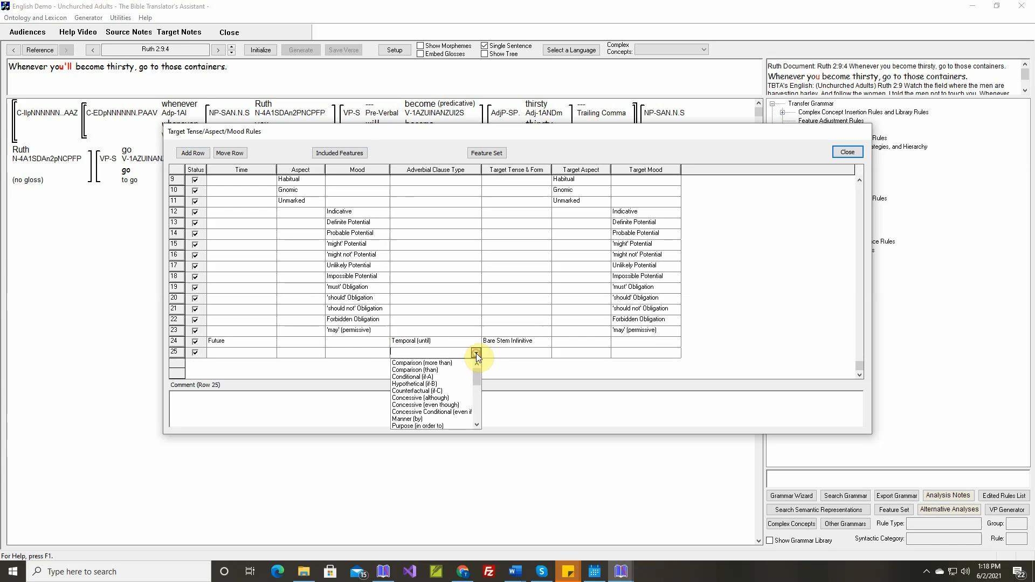
scroll(447, 396, down, 9)
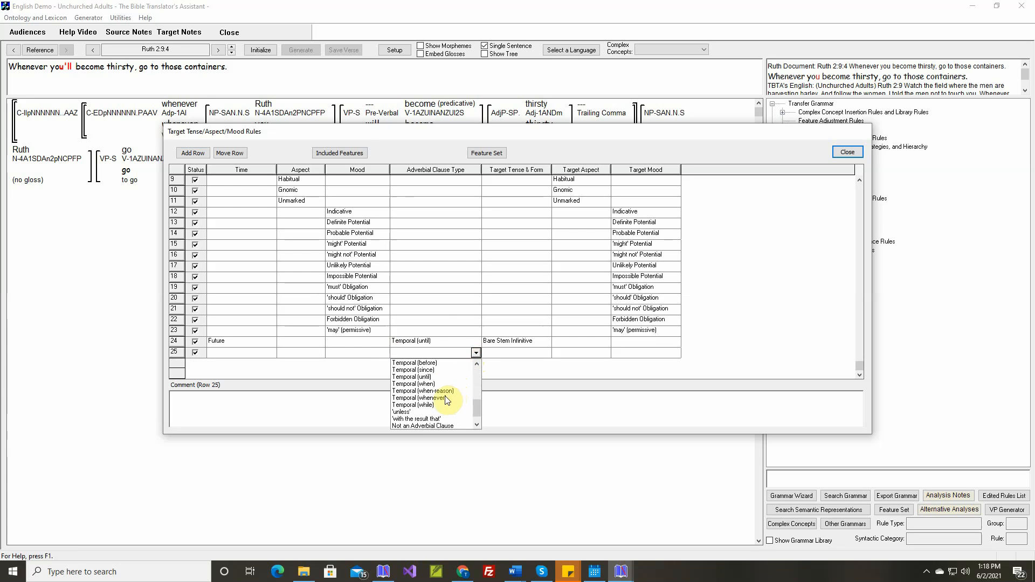
click(439, 398)
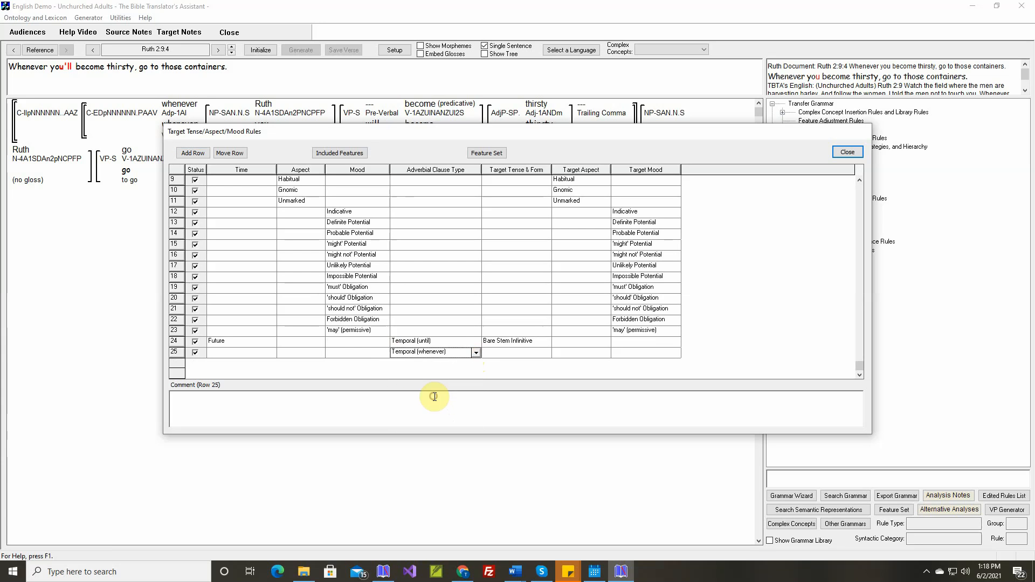
click(268, 353)
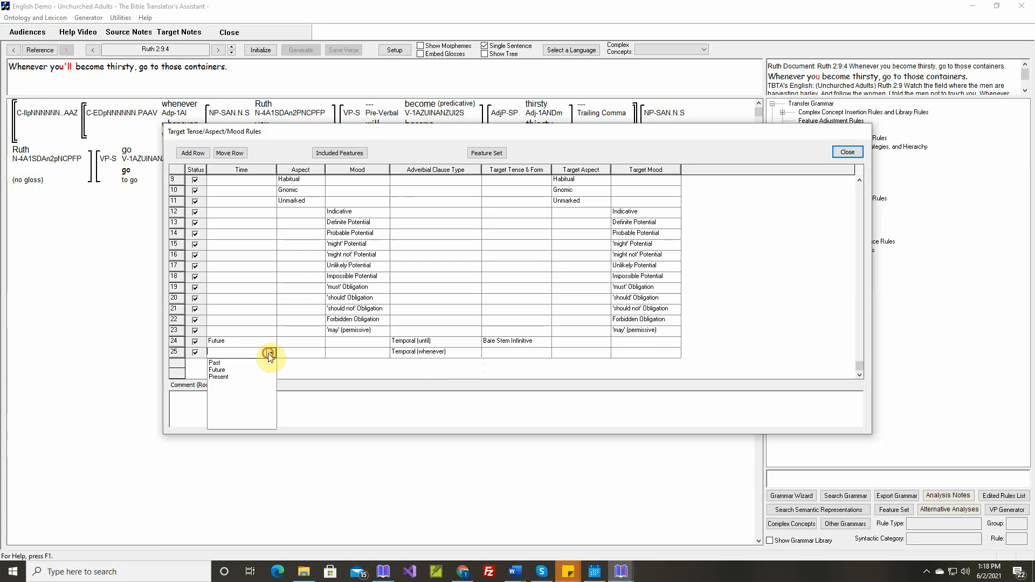
click(219, 371)
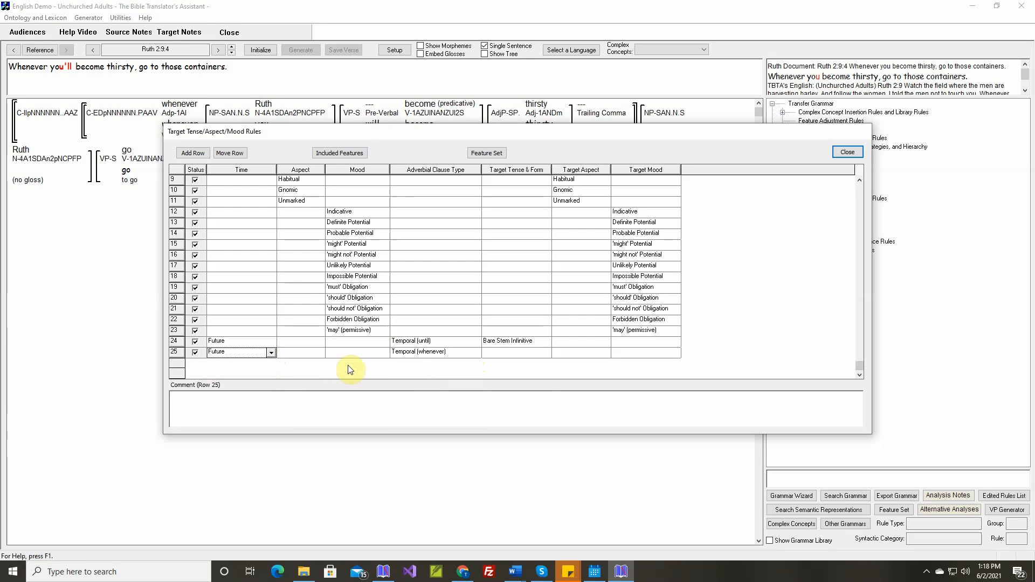
click(546, 353)
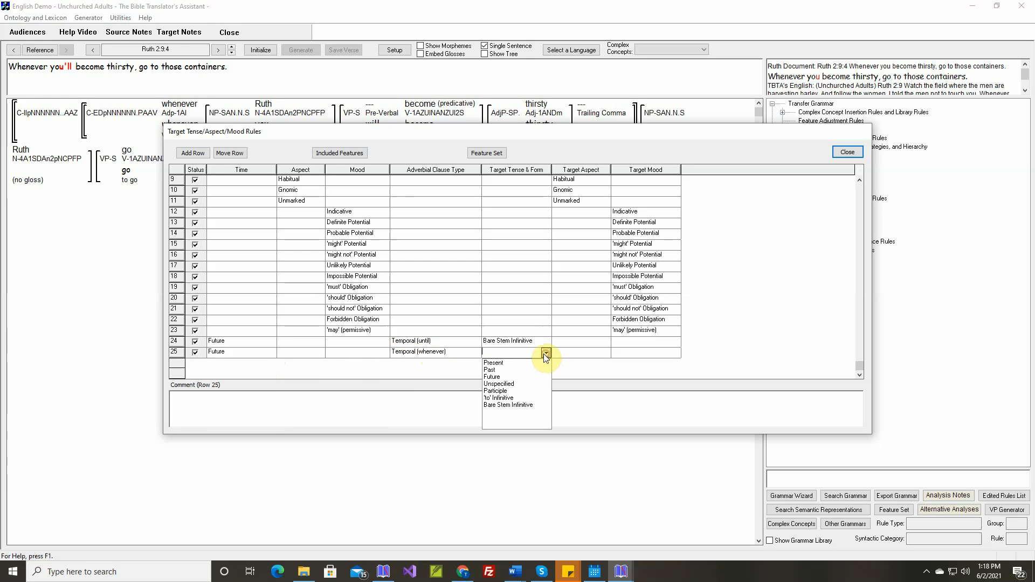
click(505, 405)
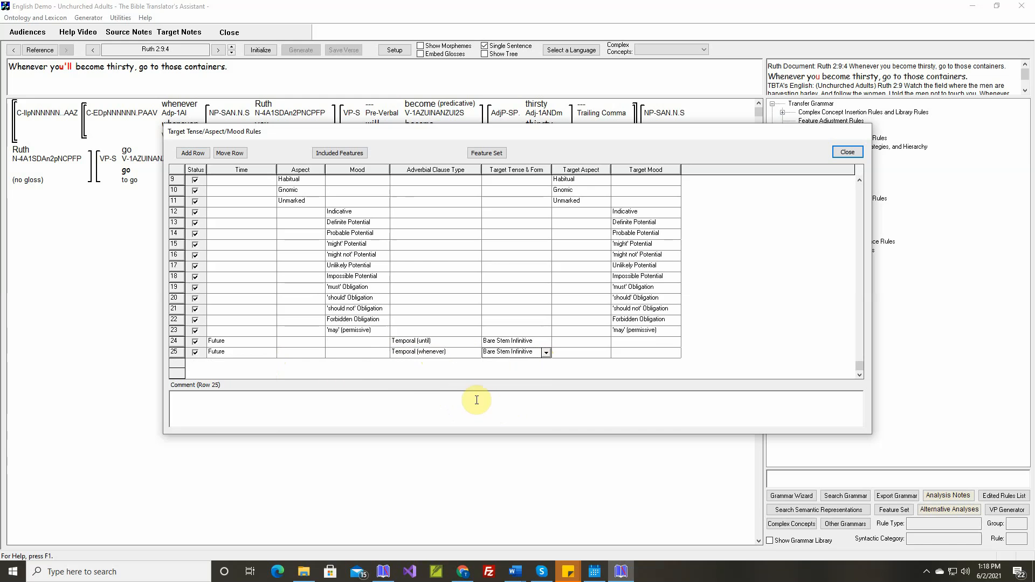
right_click(475, 396)
click(495, 406)
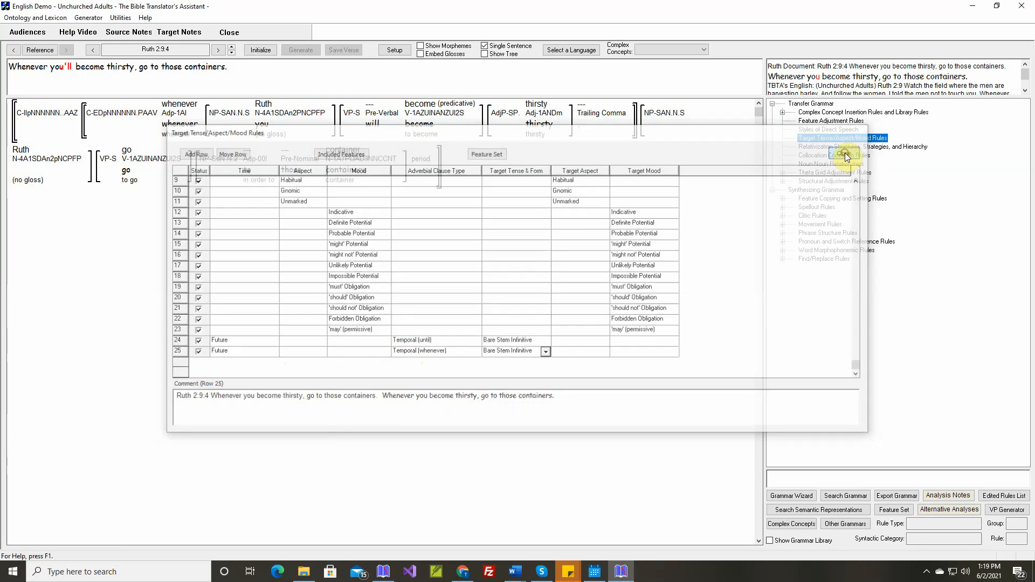
Step: Close the tense rules, regenerate the text of Ruth 2:9:4, then reinitialize it and view the feature changes applied to the verb become
click(845, 153)
click(269, 49)
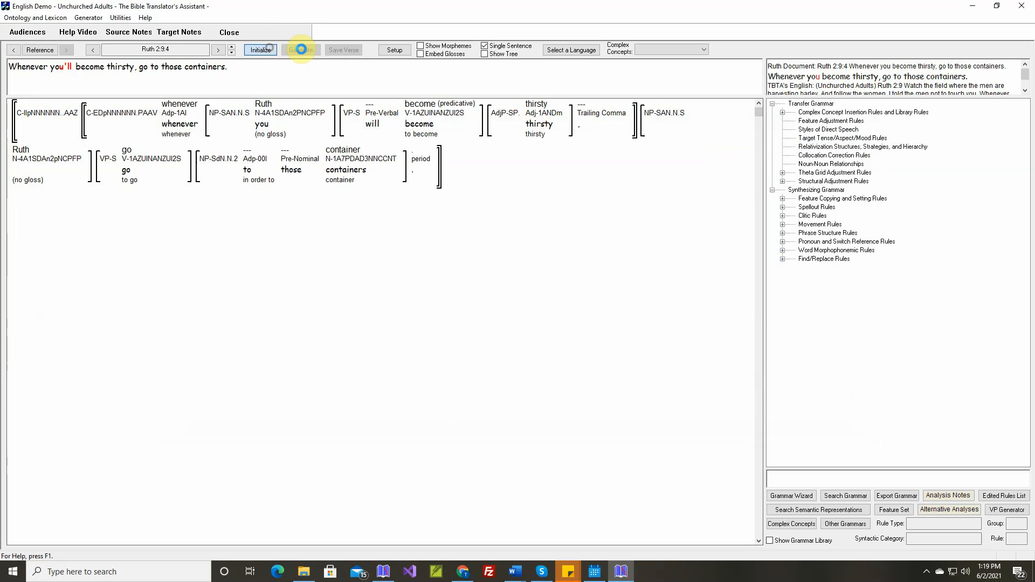
click(301, 50)
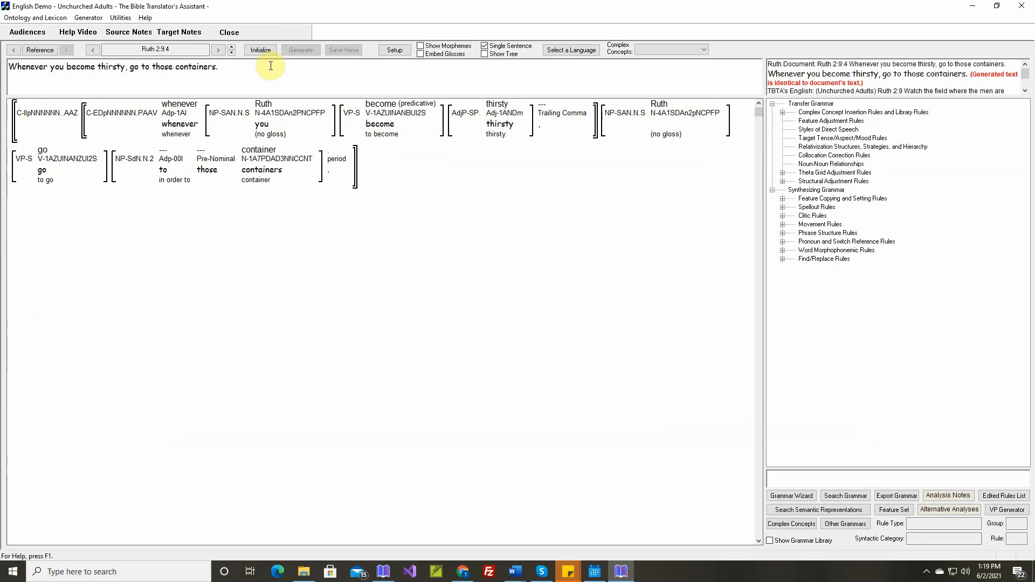
click(261, 50)
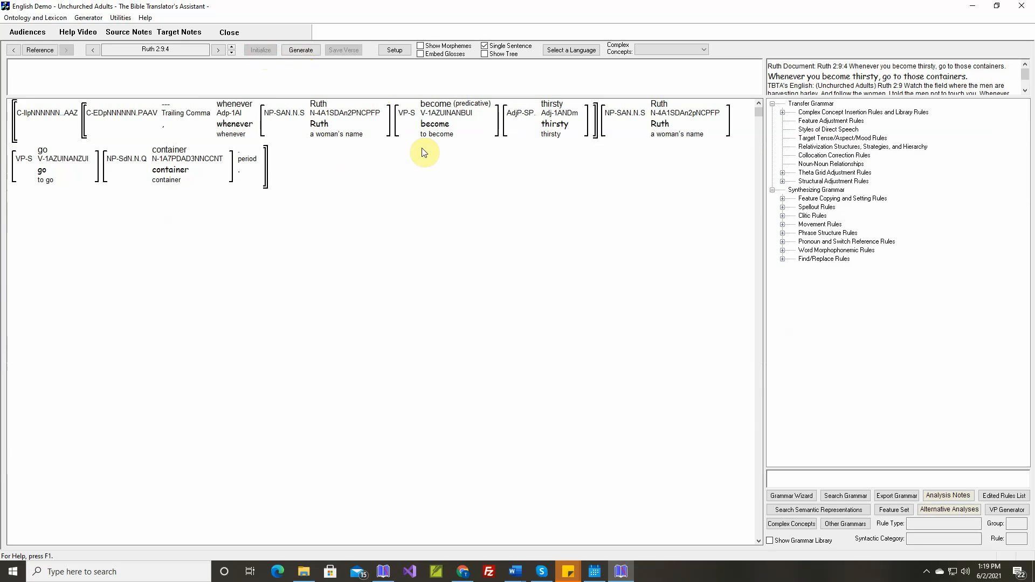
mouse_move(445, 118)
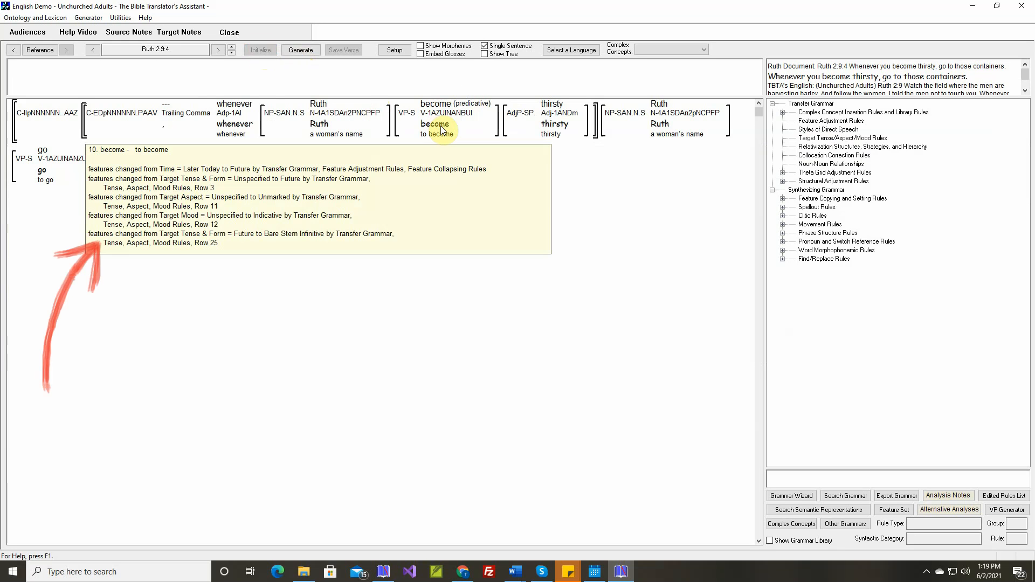
Step: Advance to Ruth 2:9:5, open the Theta Grid Adjustment Rule for the verb drink and view the verb's argument structure examples
click(232, 46)
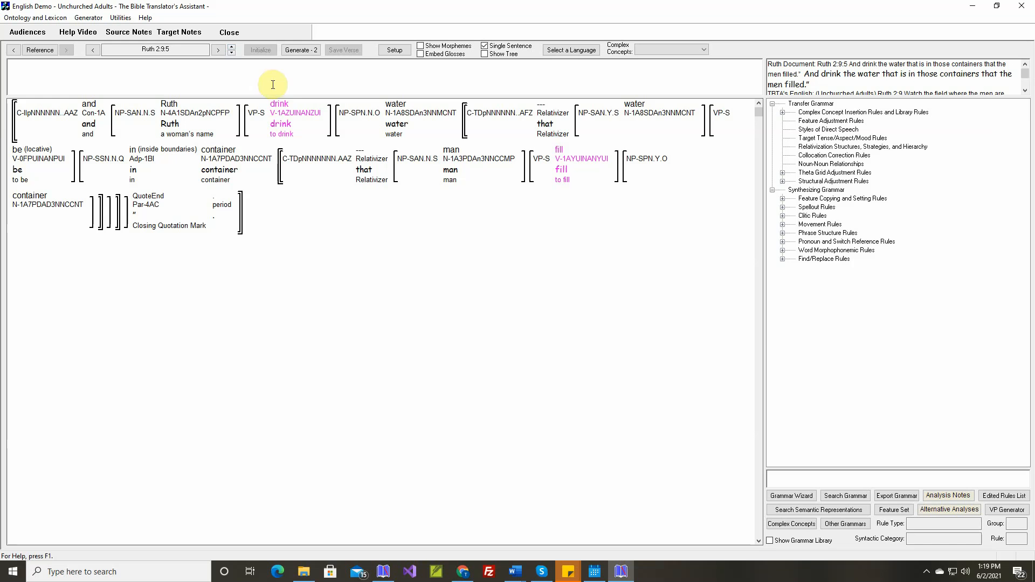
right_click(283, 104)
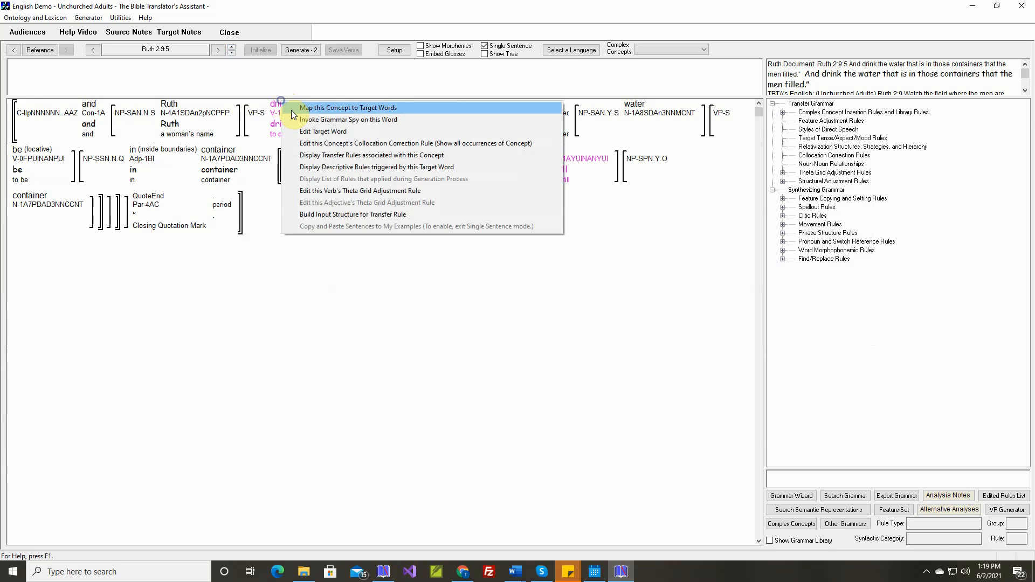
click(326, 190)
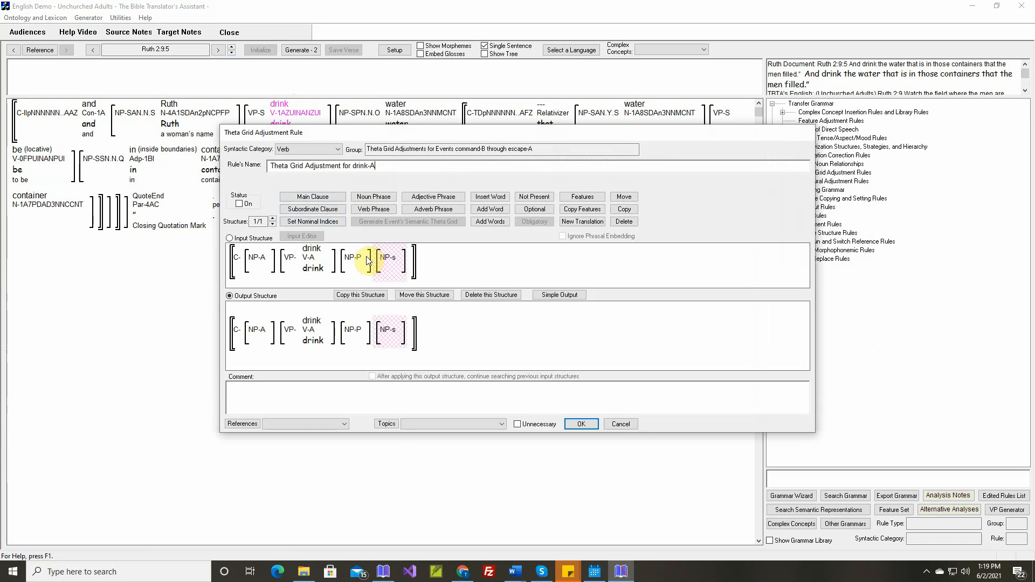
mouse_move(311, 250)
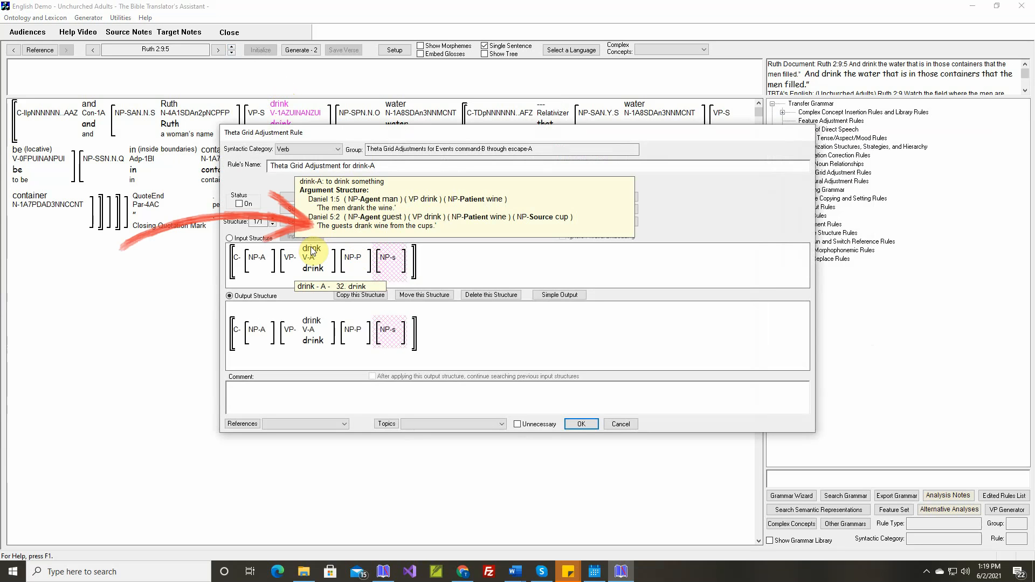
Step: Define the simple output for drink with the Source argument as Oblique1 and the adposition "from"
click(554, 296)
click(610, 290)
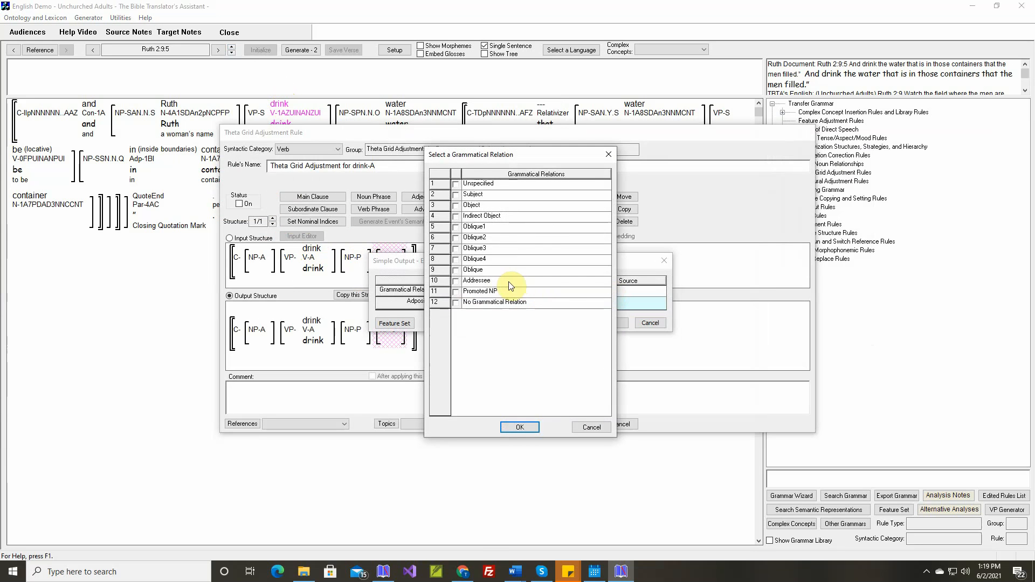
click(520, 427)
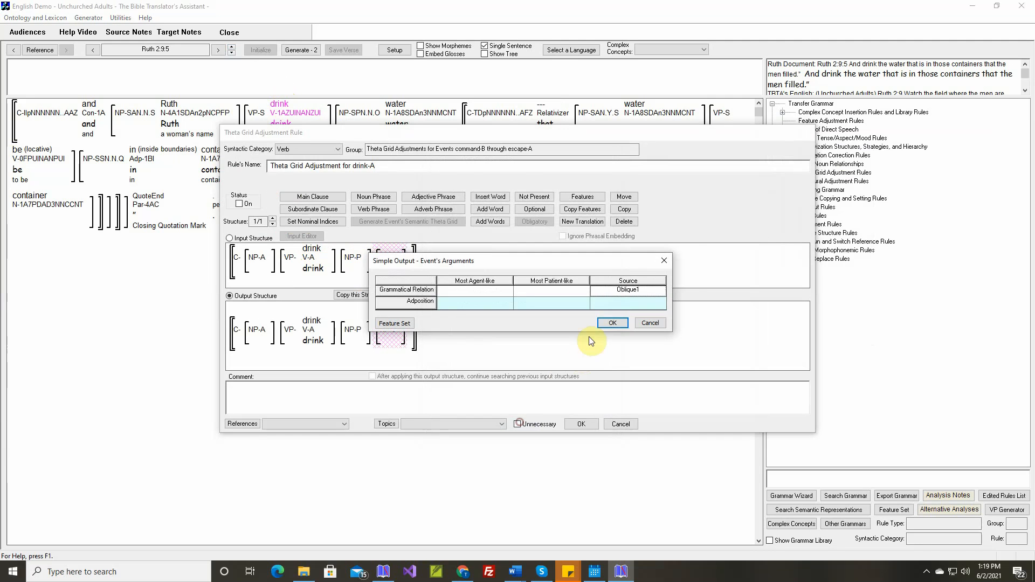
click(608, 307)
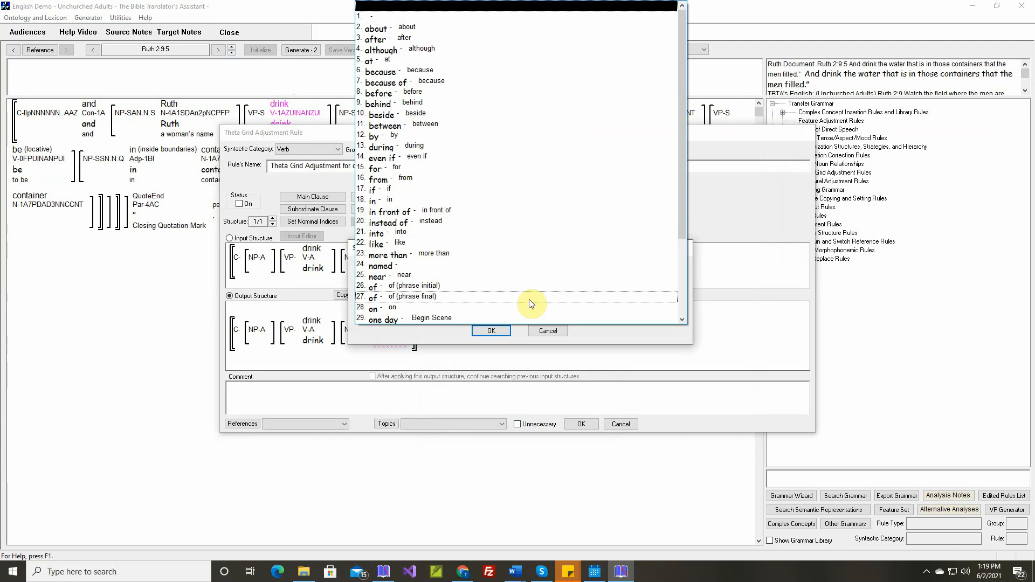
click(435, 231)
click(429, 180)
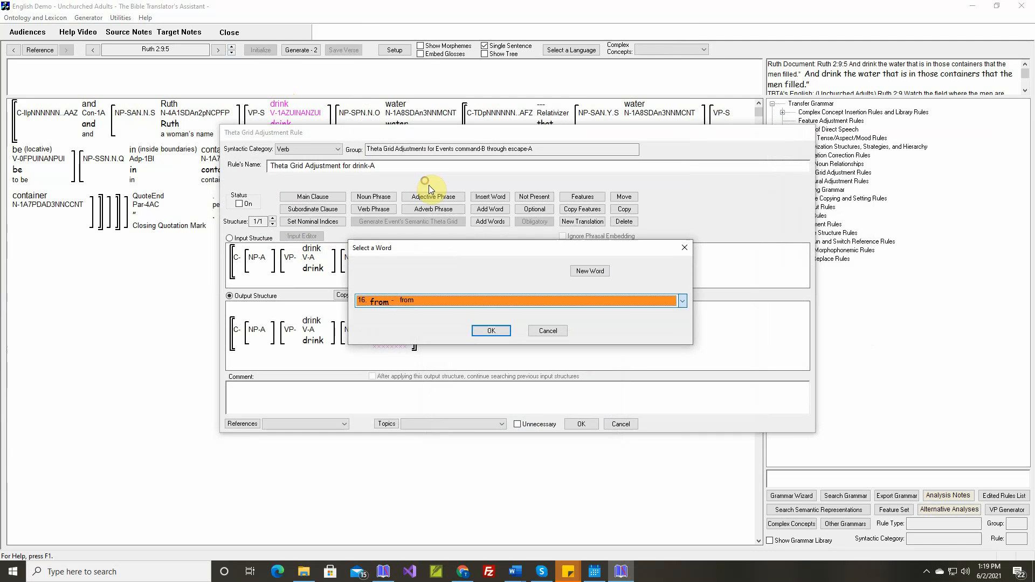
click(505, 329)
click(604, 321)
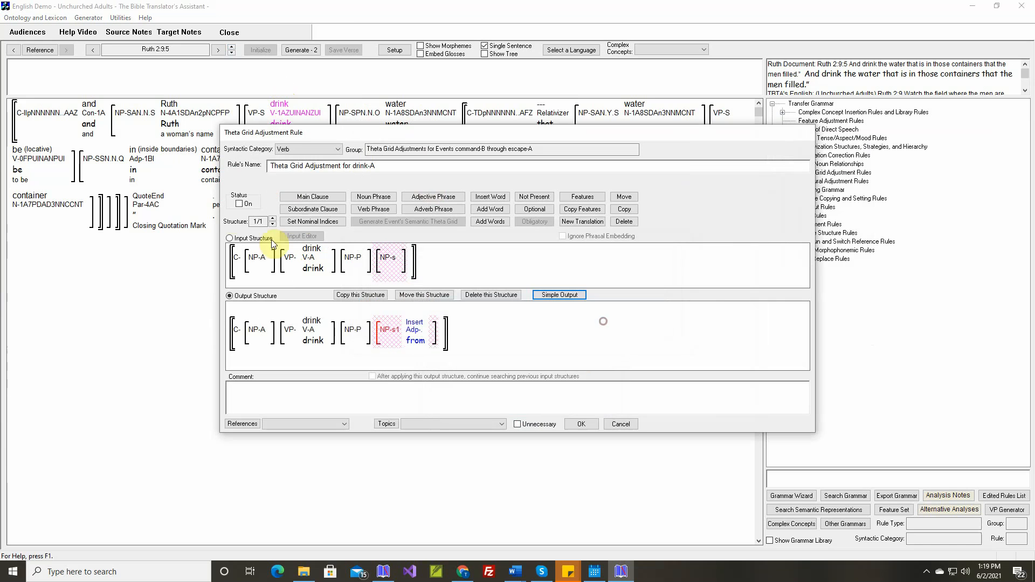
Step: Turn the drink rule on, insert the Ruth 2:9:5 document sentence as its comment, and save the rule
click(238, 203)
right_click(411, 383)
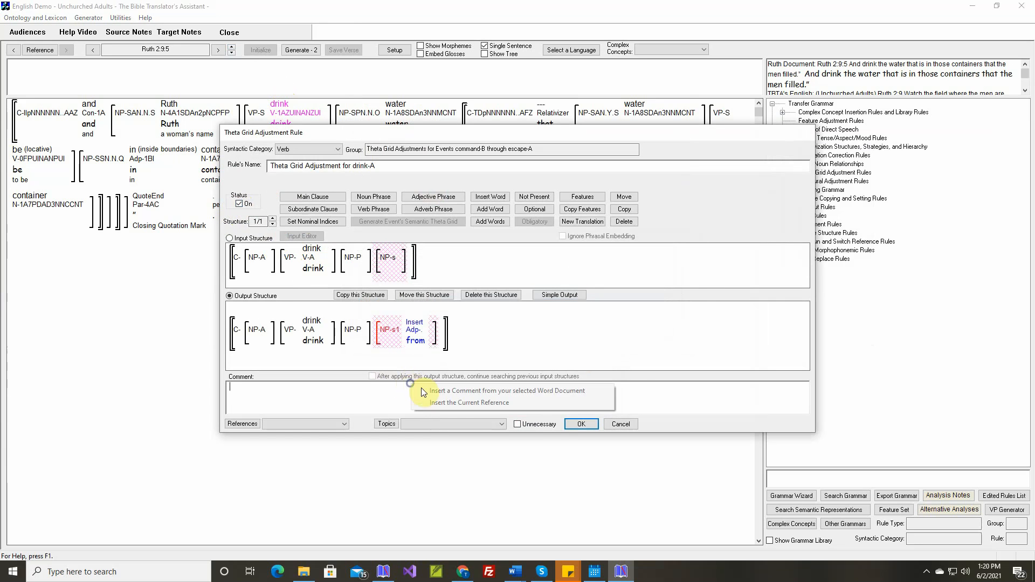
click(424, 390)
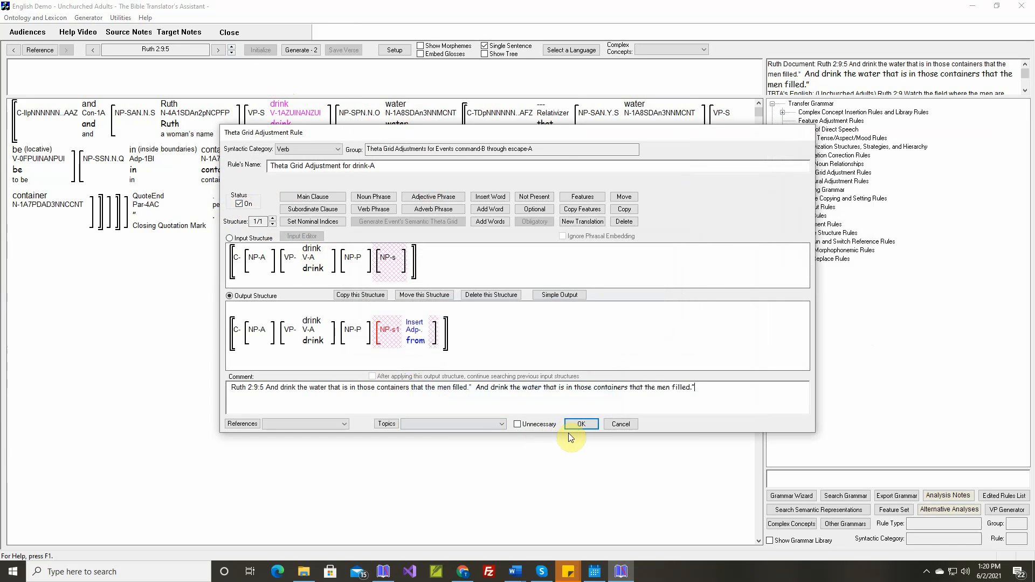
click(583, 425)
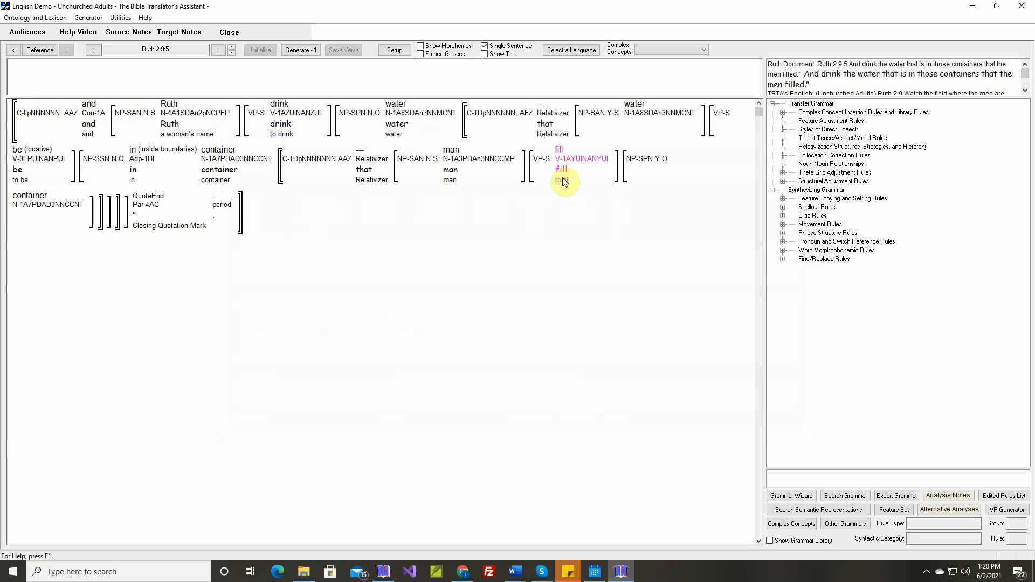
Step: In the simple output of the Theta Grid Adjustment Rule for fill, set the Instrument to Oblique1 with the adposition "with"
right_click(561, 155)
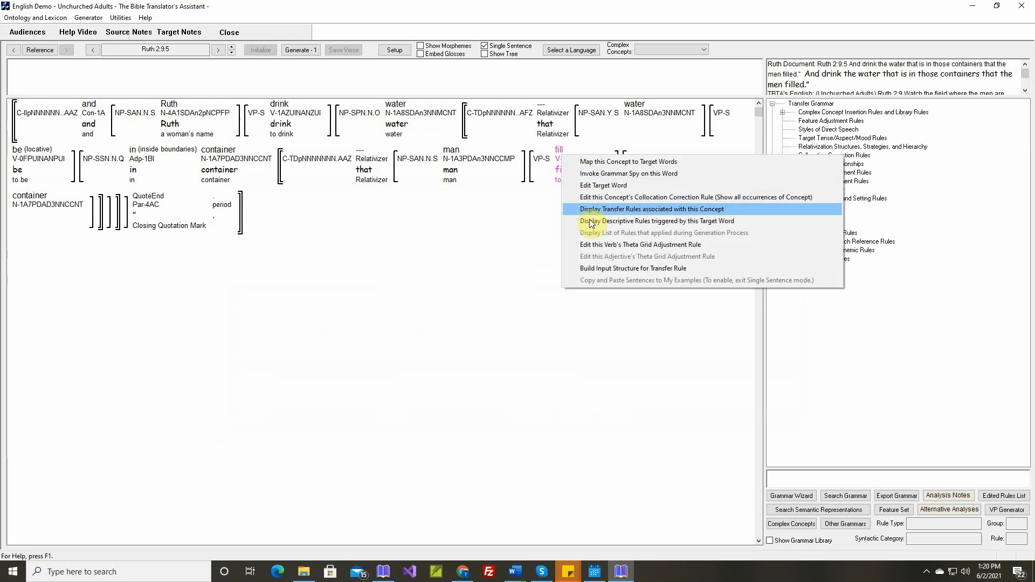
click(592, 246)
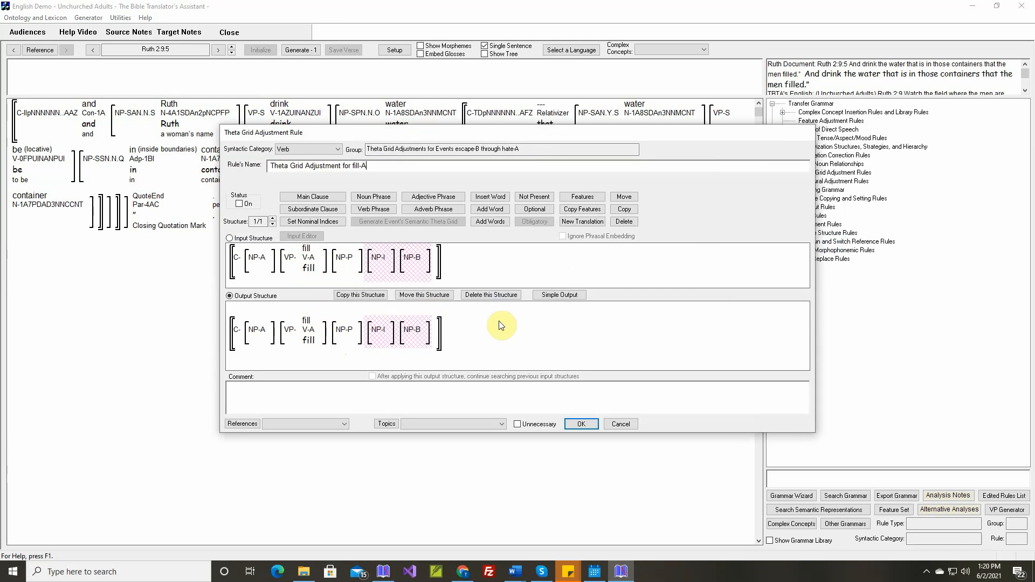
click(558, 296)
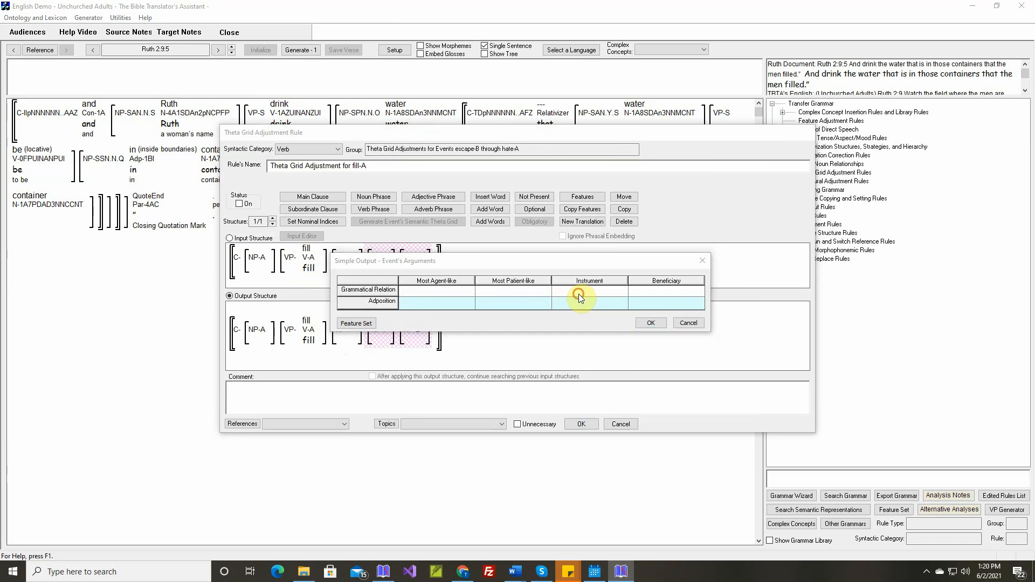
click(578, 291)
click(456, 227)
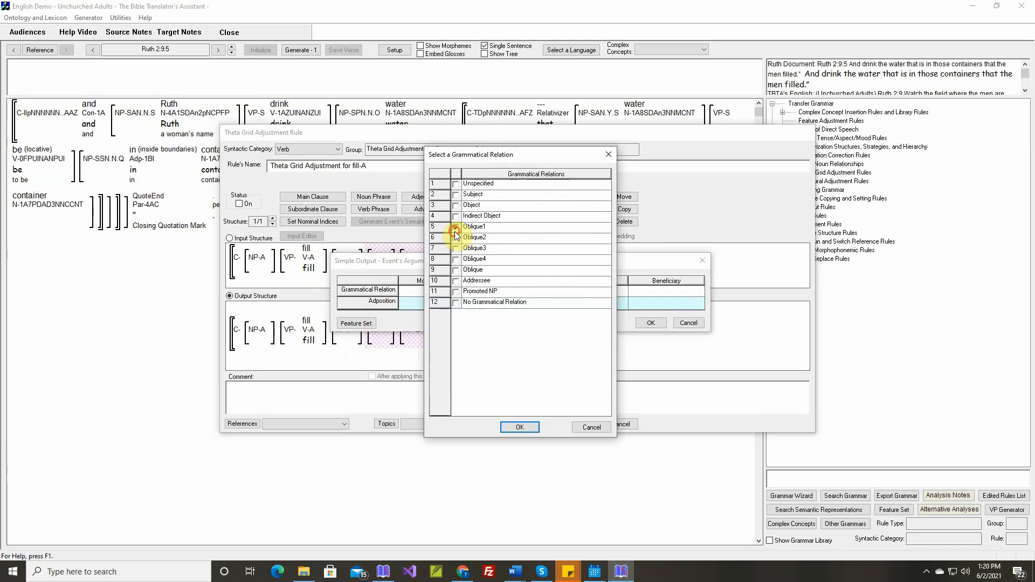
click(513, 427)
click(591, 305)
click(529, 298)
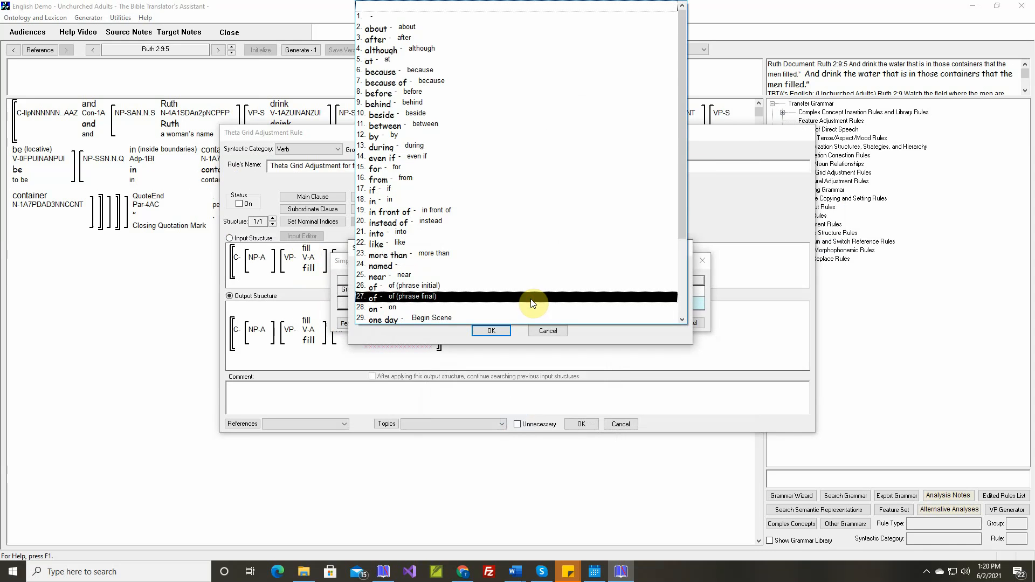
scroll(472, 300, down, 3)
click(493, 308)
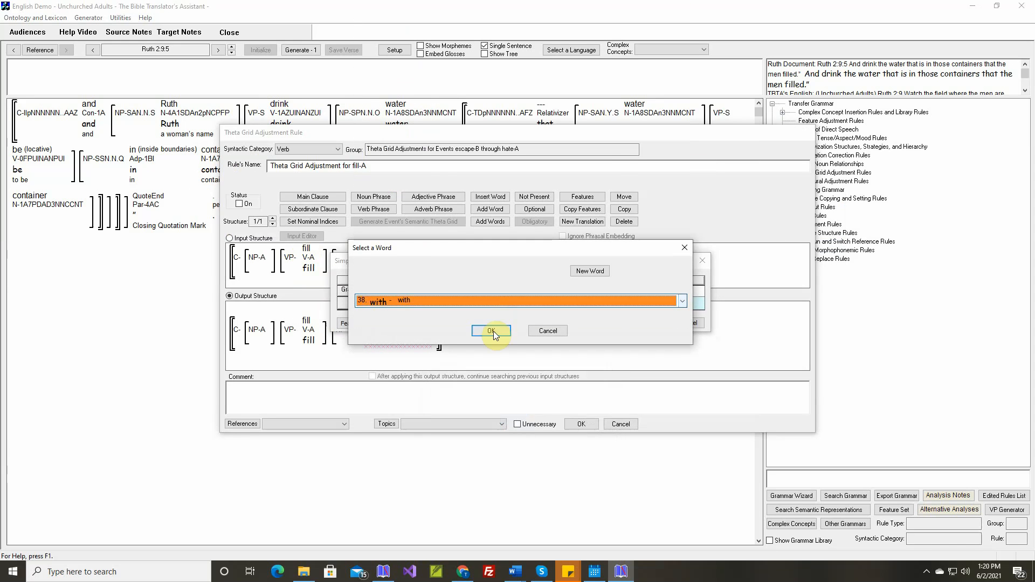
click(491, 331)
Step: In the simple output for fill, set the Beneficiary to Oblique2 with the adposition "for" and accept the output
click(658, 292)
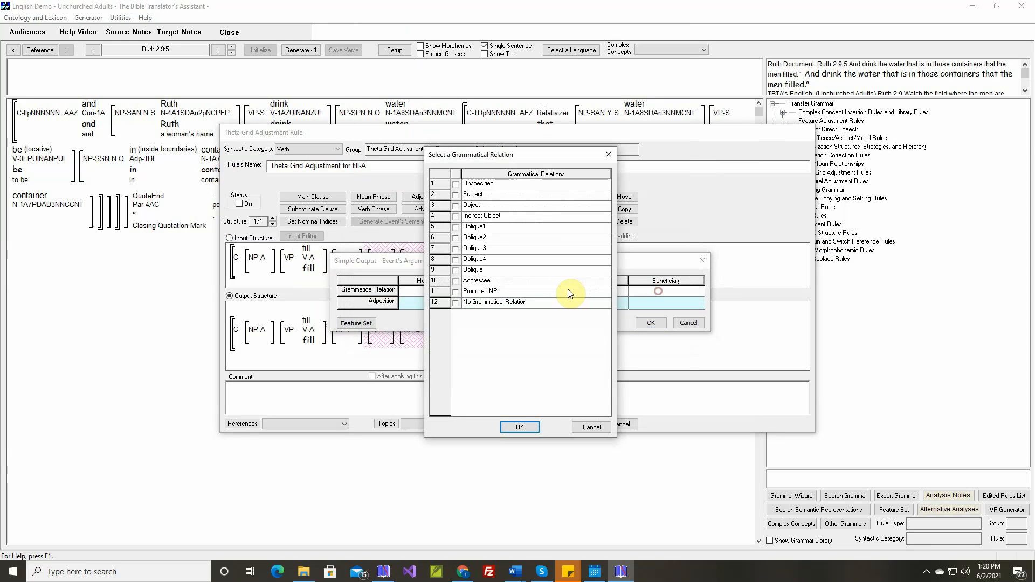
click(456, 238)
click(512, 426)
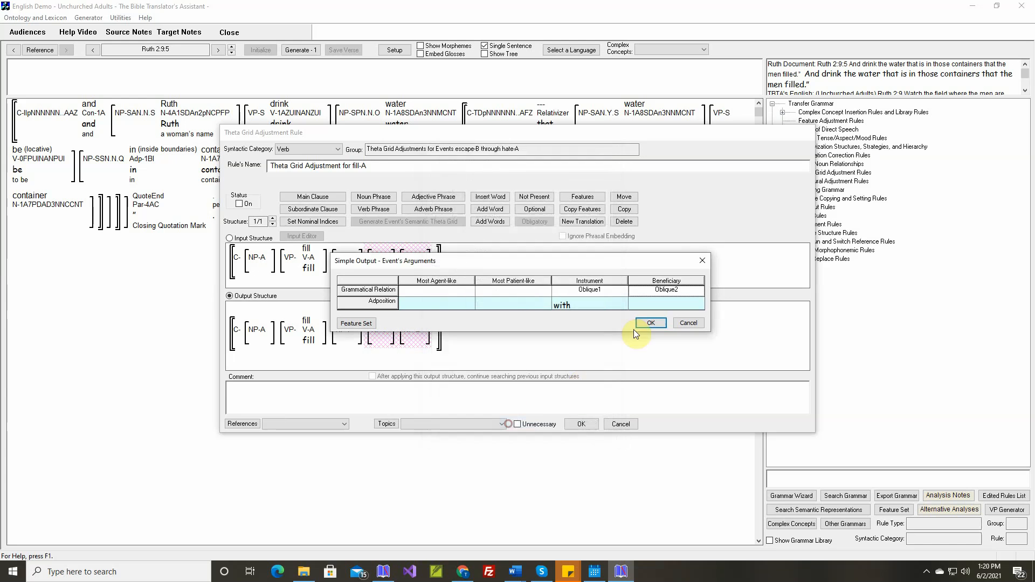
click(646, 305)
click(470, 303)
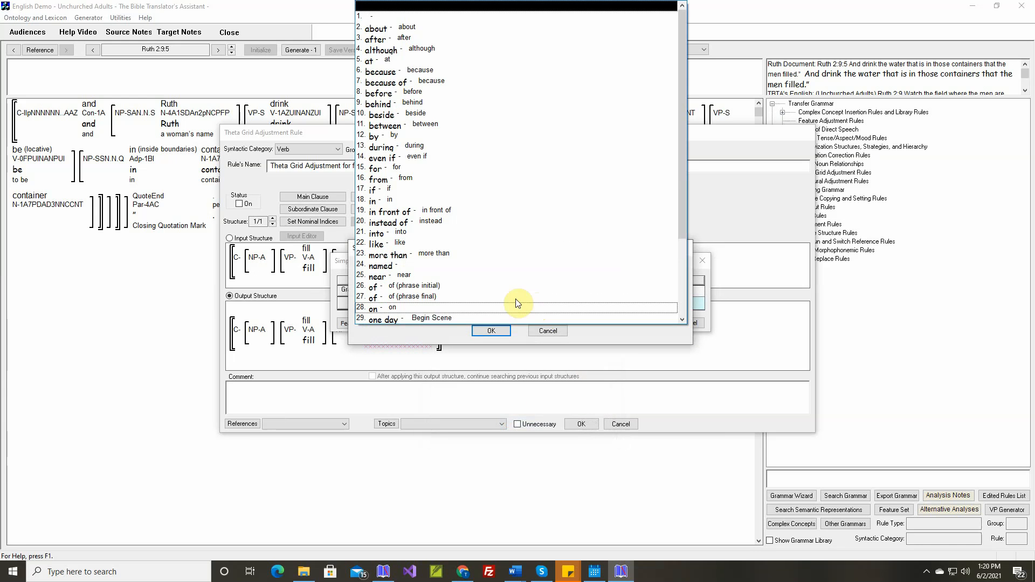
click(454, 168)
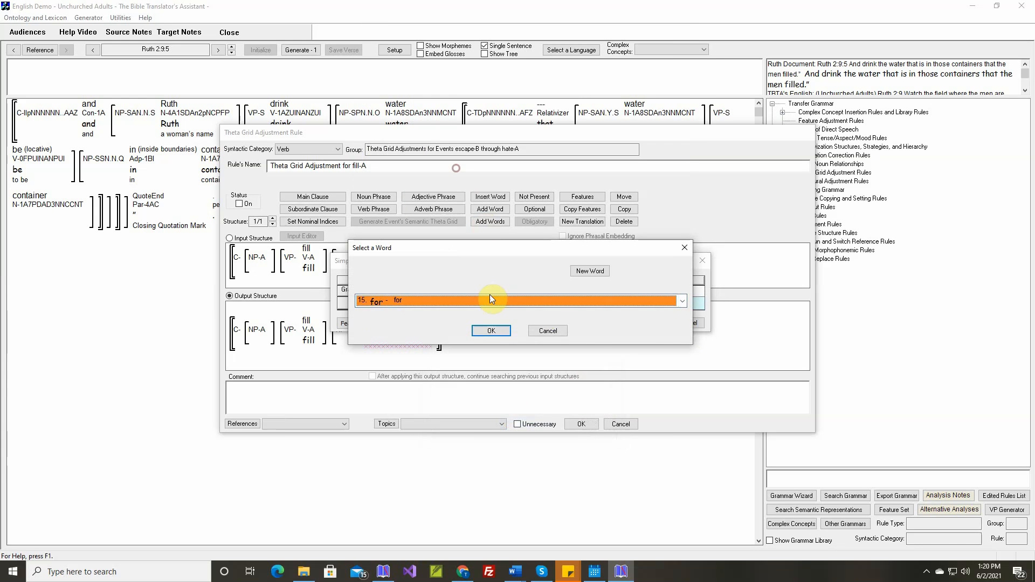
click(490, 331)
click(643, 324)
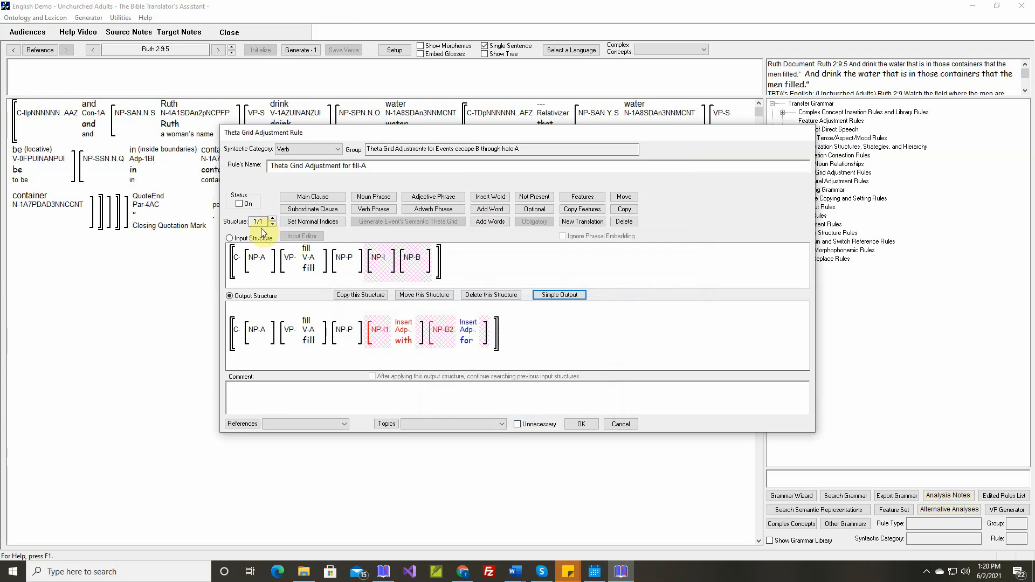
Step: Turn the fill rule on, insert the Ruth 2:9:5 document sentence as its comment, and save the rule
click(239, 204)
right_click(465, 388)
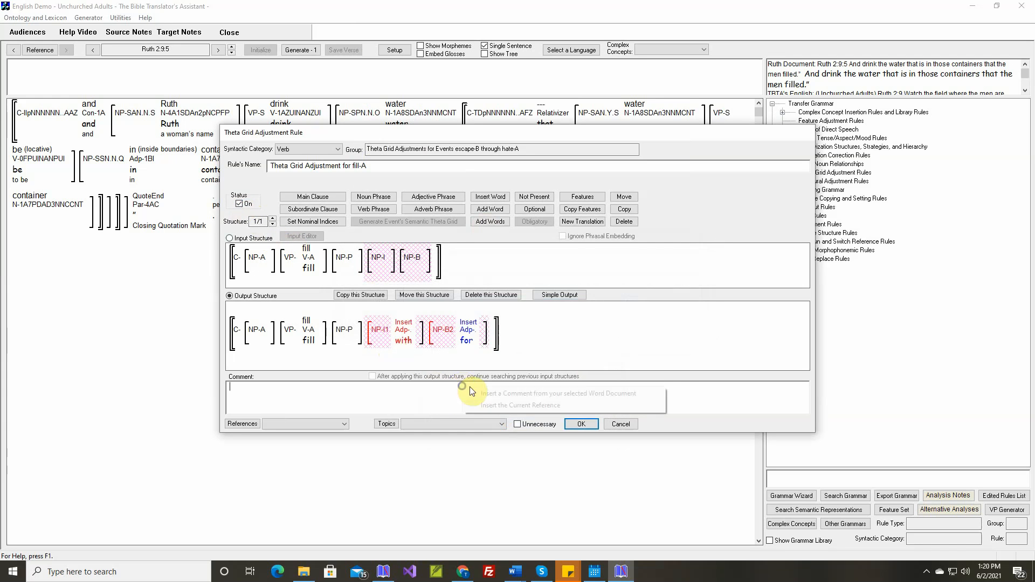
click(517, 394)
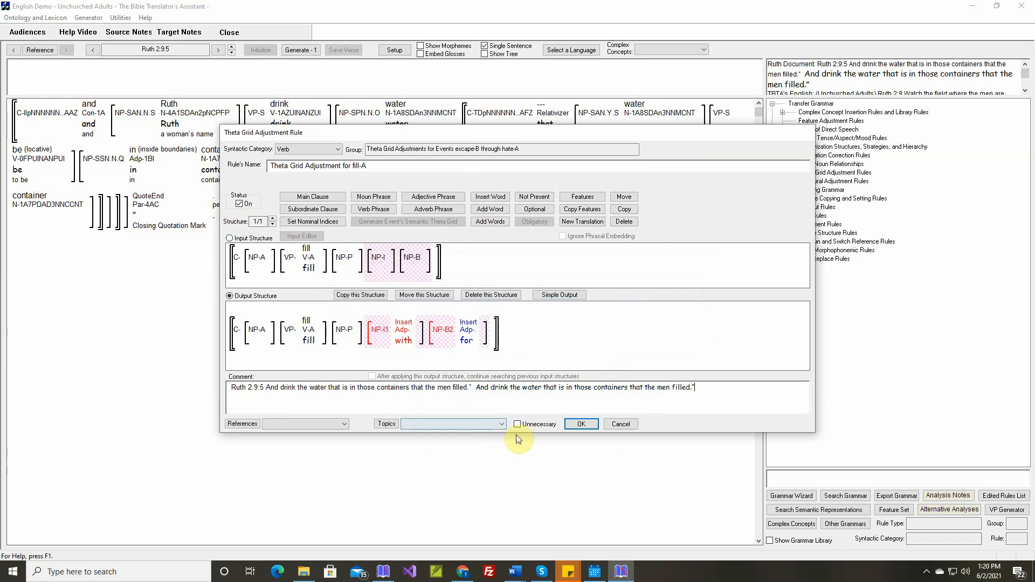
click(575, 425)
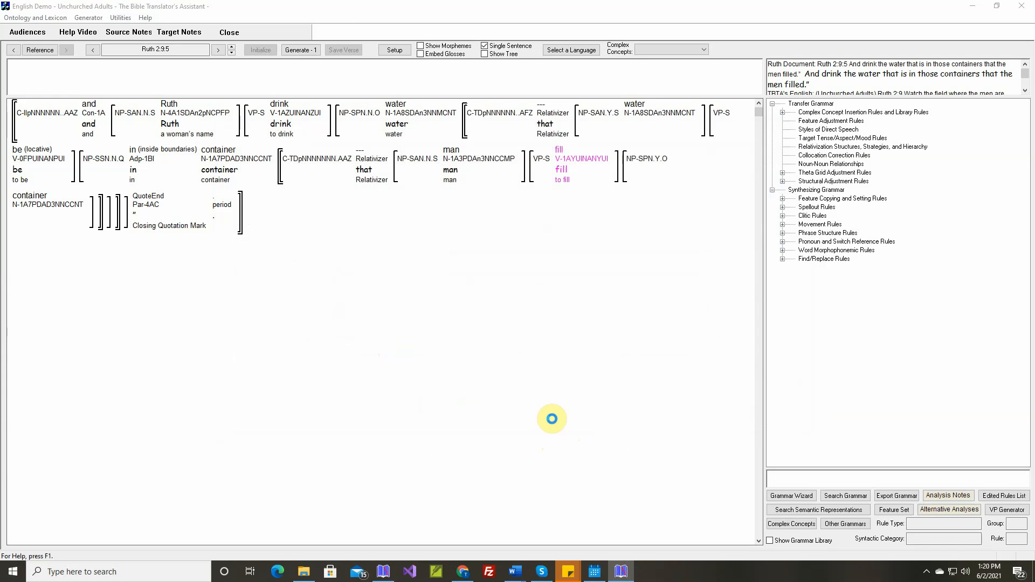
Step: Generate the text of Ruth 2:9:5 and of the whole verse Ruth 2:9, and save the verse
click(301, 50)
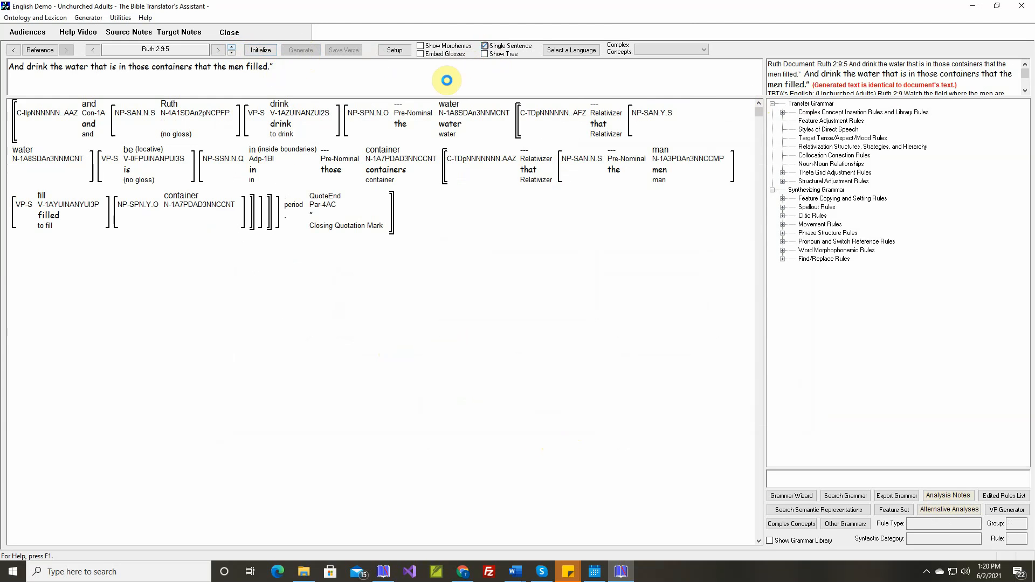
click(309, 52)
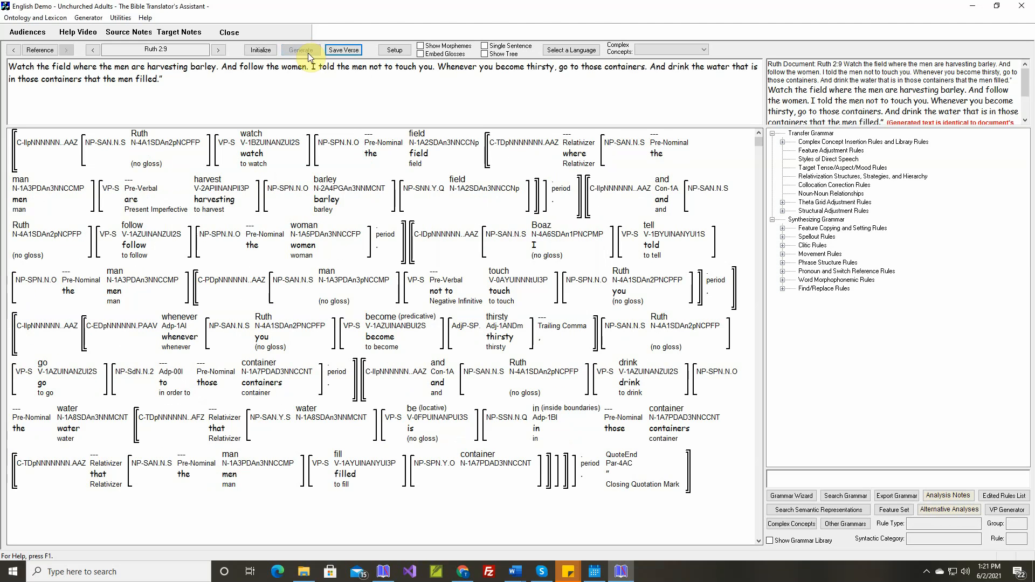
click(1026, 123)
click(347, 50)
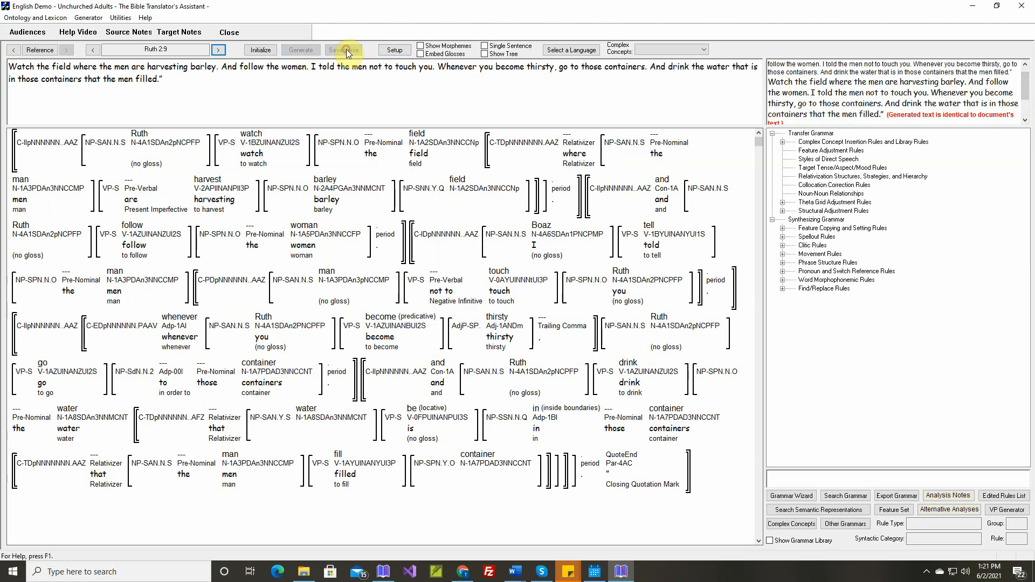
Step: Advance to Ruth 2:10 in single sentence mode and open the Theta Grid Adjustment Rule for the verb bow
click(219, 51)
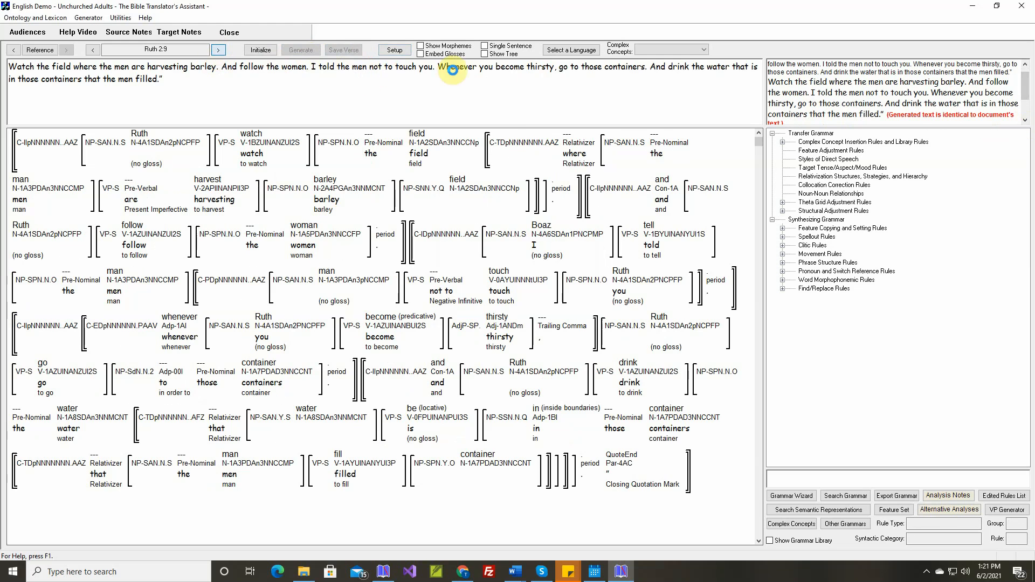
click(484, 45)
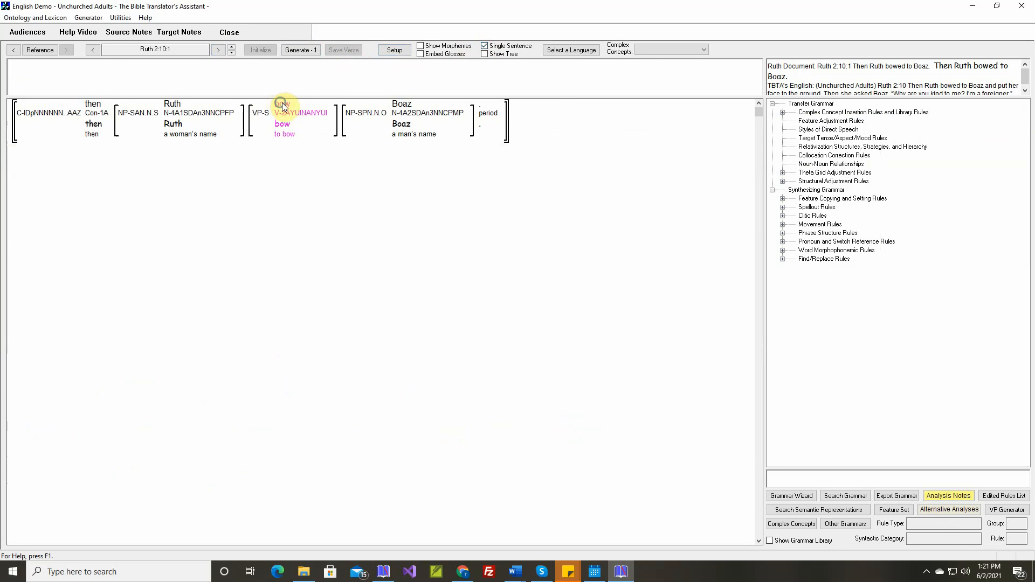
right_click(281, 105)
click(325, 193)
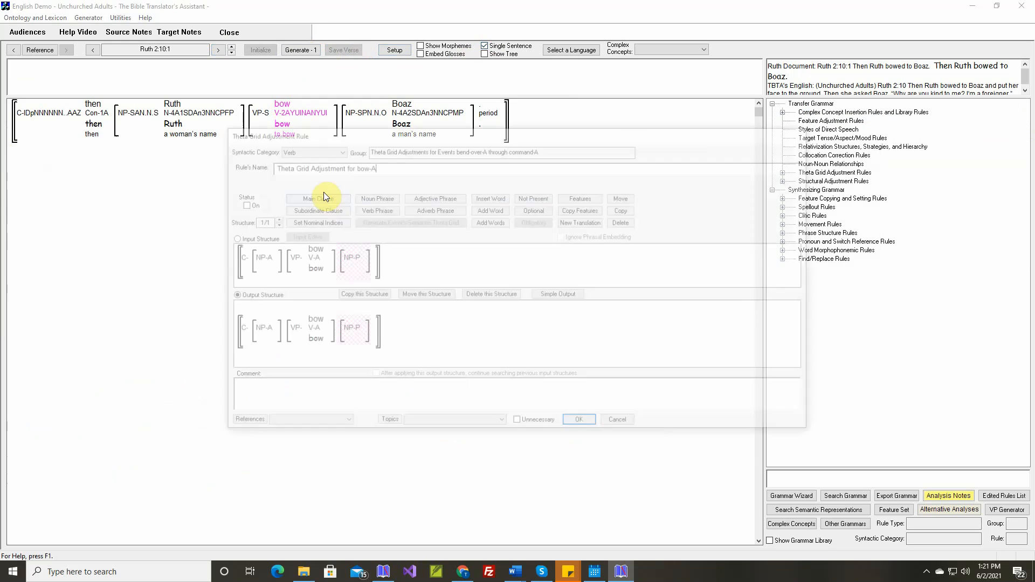
Step: Define the simple output for bow with the Most Patient-like argument as Oblique1 and the adposition "to"
mouse_move(308, 247)
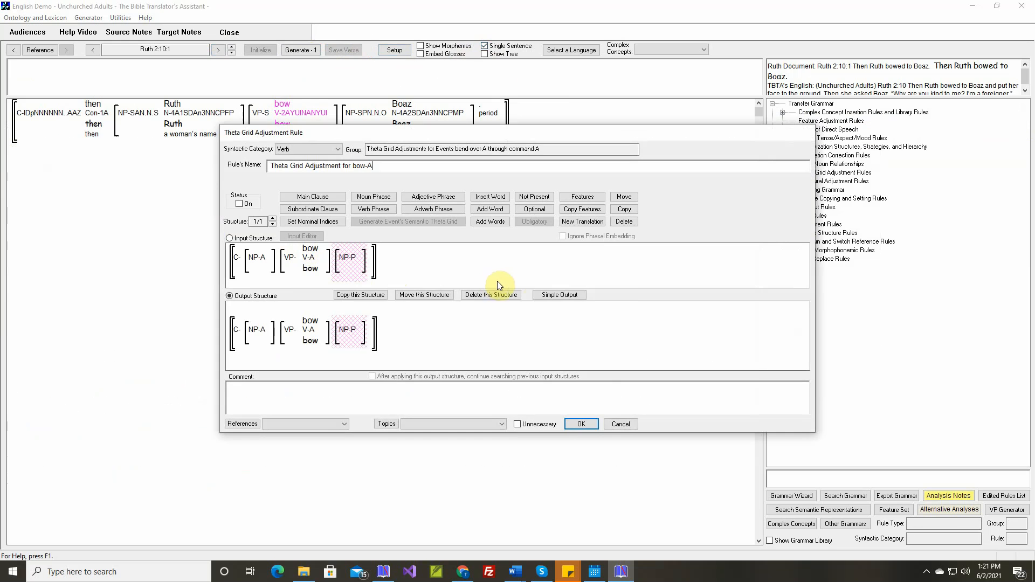
click(560, 295)
click(568, 293)
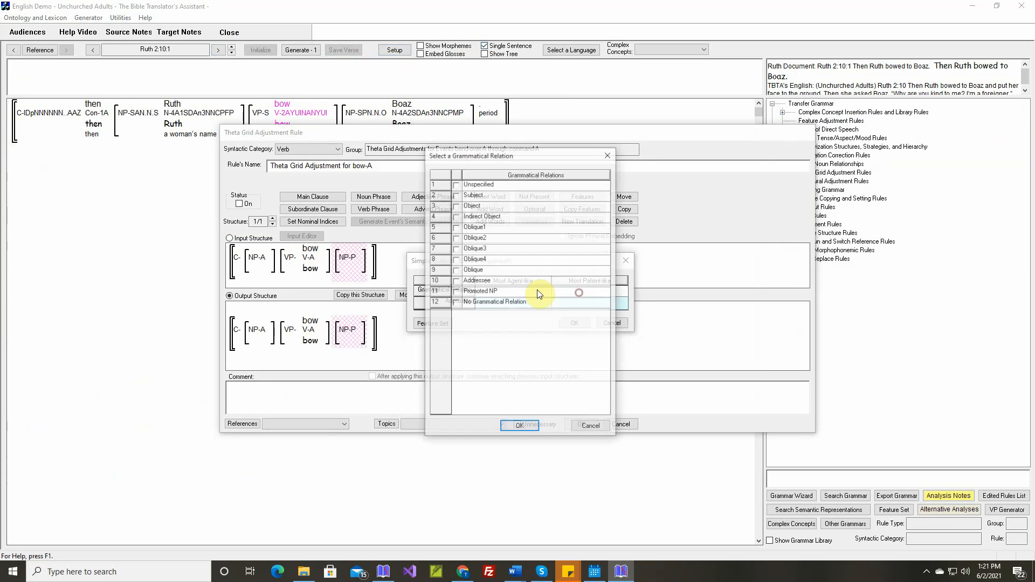
click(458, 229)
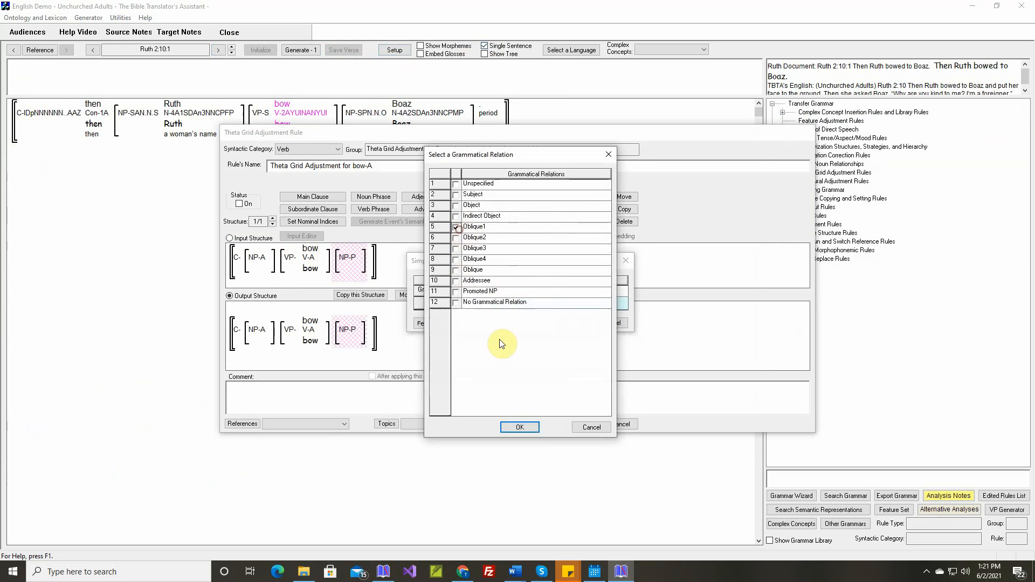
click(519, 427)
click(574, 306)
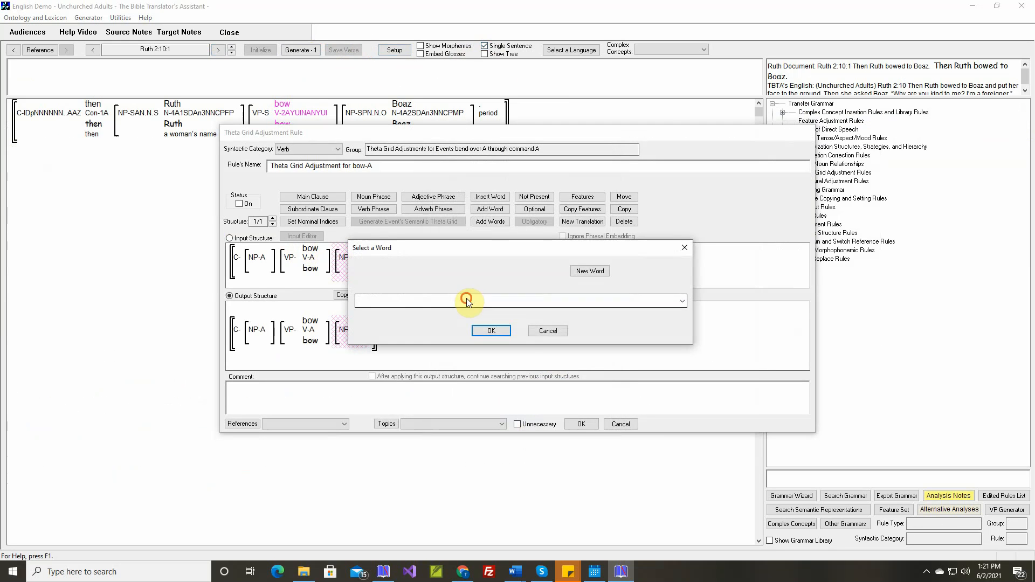
click(467, 298)
scroll(468, 298, down, 3)
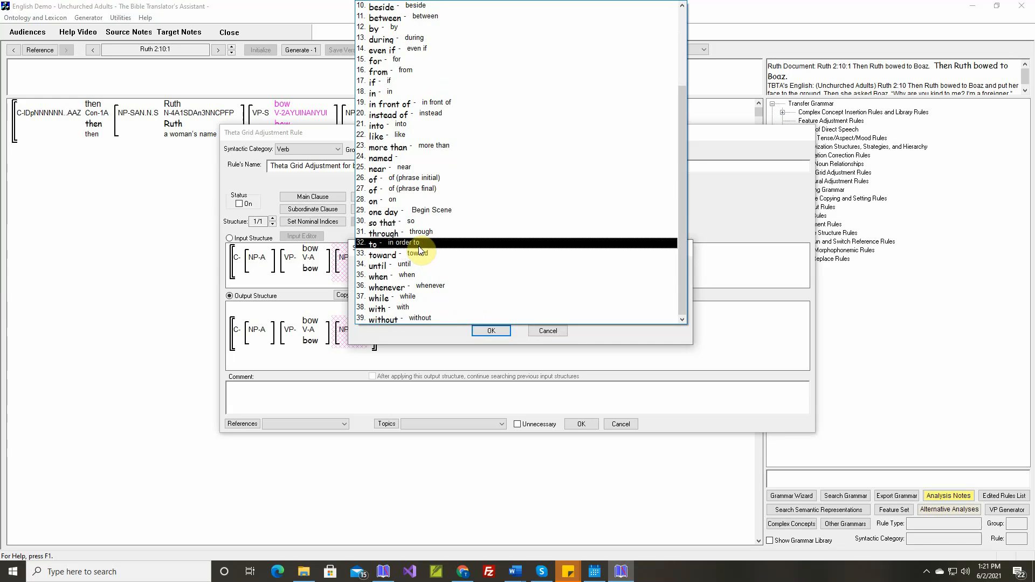
click(418, 246)
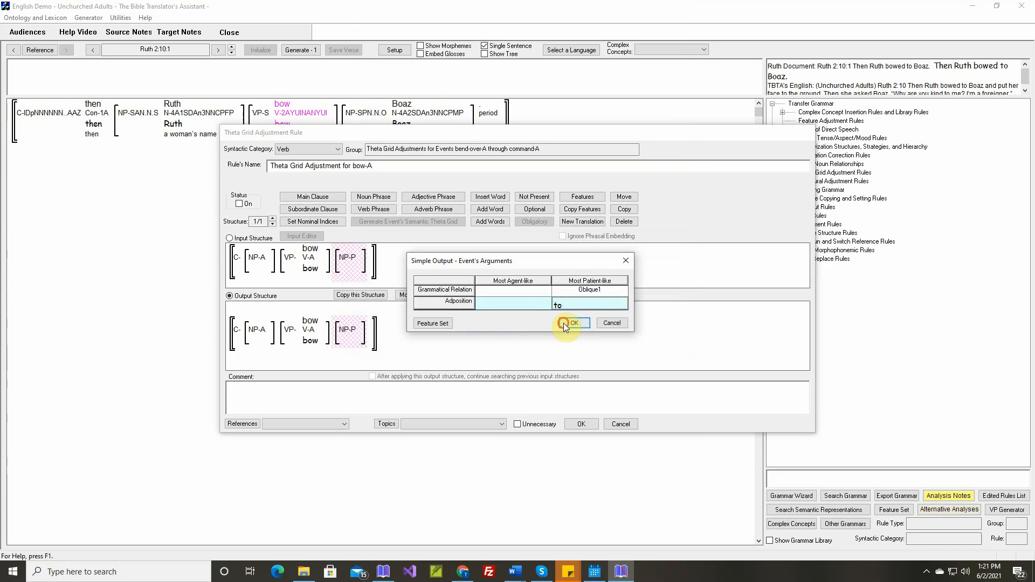
click(564, 323)
Step: Turn on and save the bow rule with the Ruth 2:10:1 document sentence as its comment, and generate the sentence's text
click(240, 205)
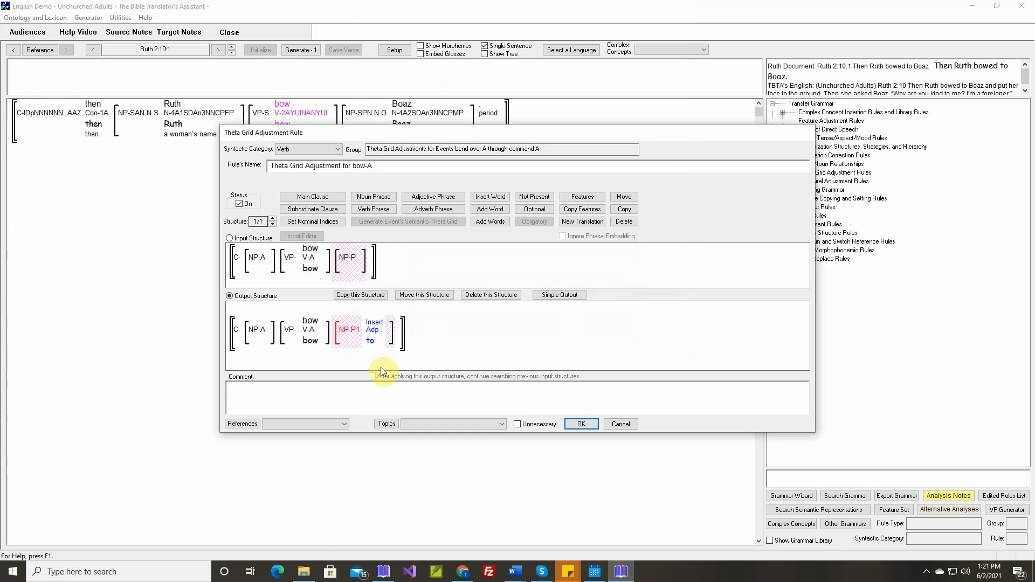
right_click(406, 387)
click(419, 394)
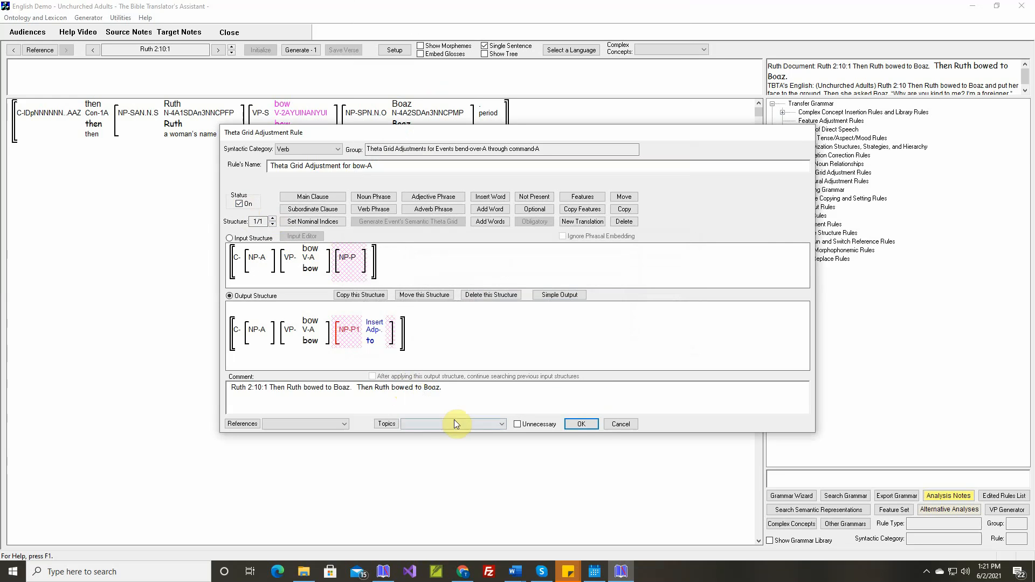
click(580, 424)
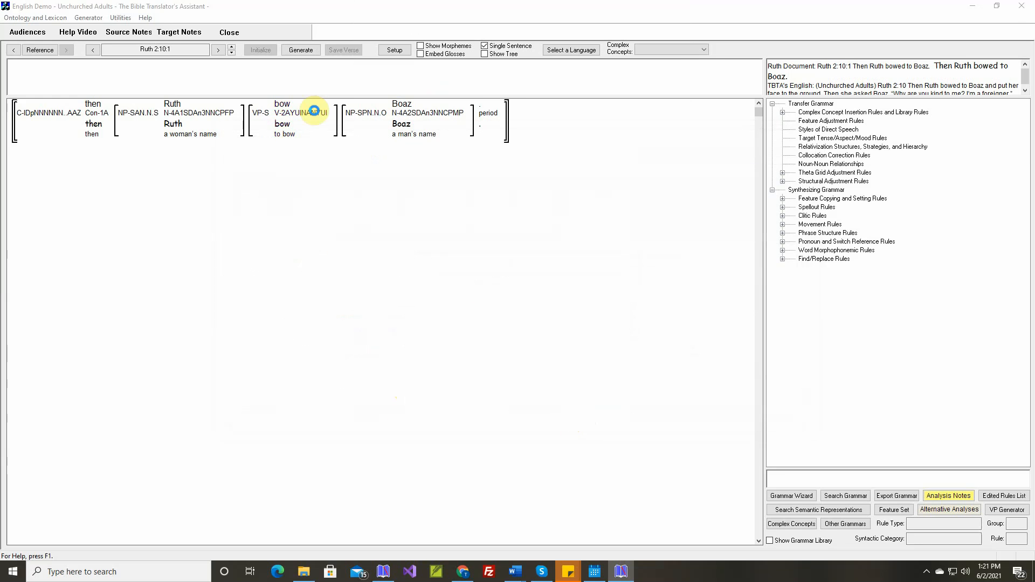
click(302, 50)
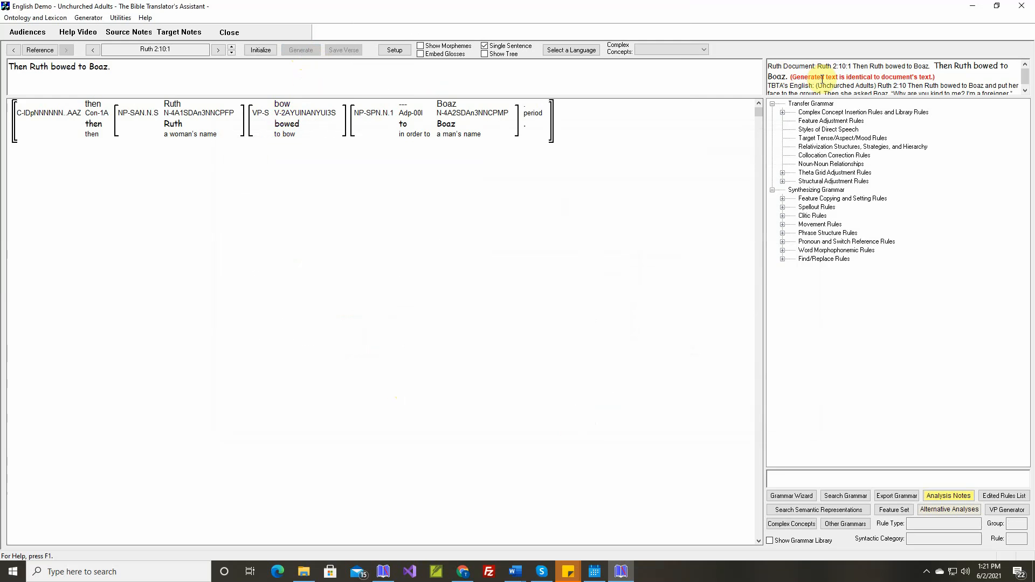
Step: Advance to Ruth 2:10:2 and open the Theta Grid Adjustment Rule for the verb move
click(232, 47)
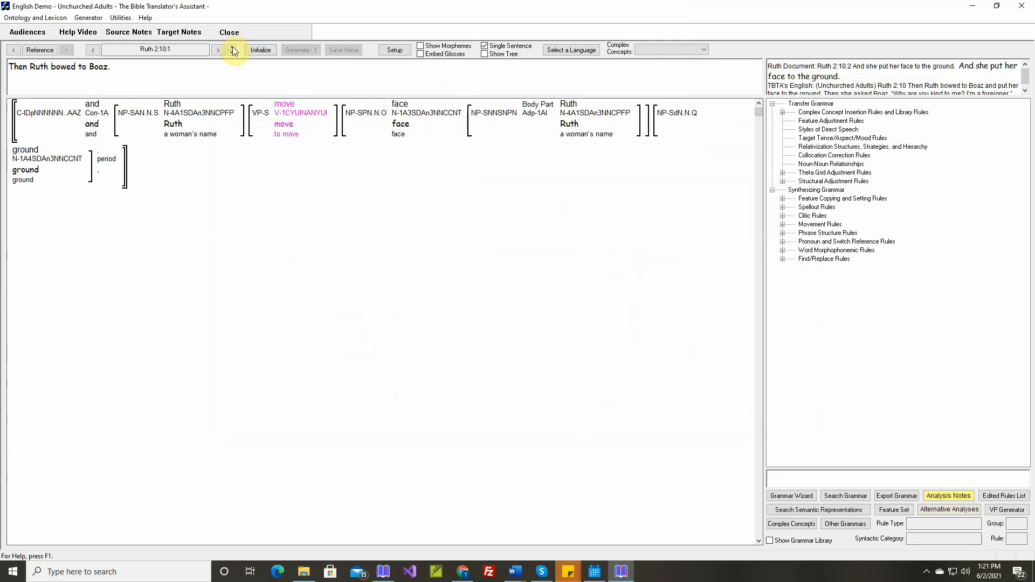
right_click(287, 108)
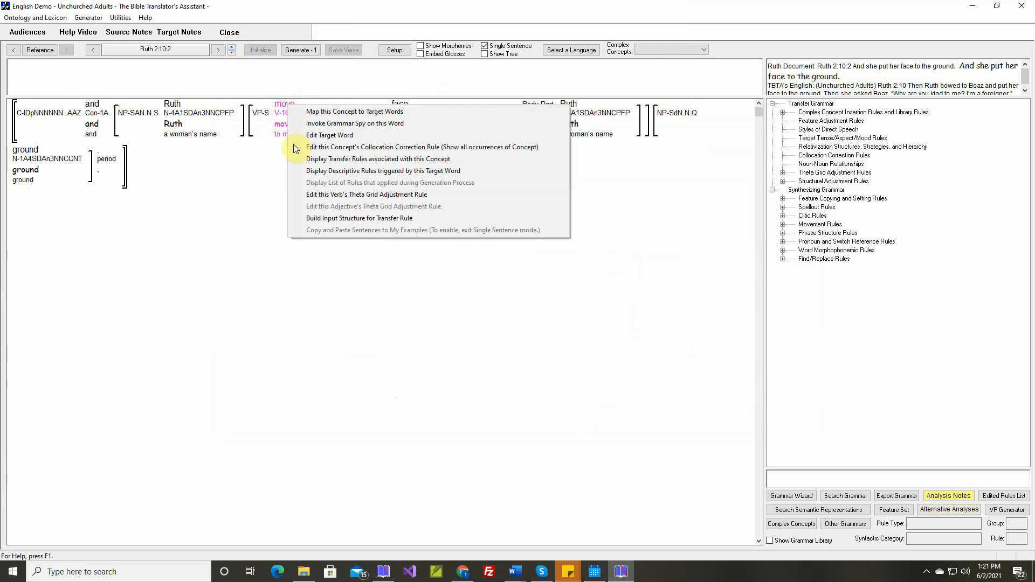
click(329, 195)
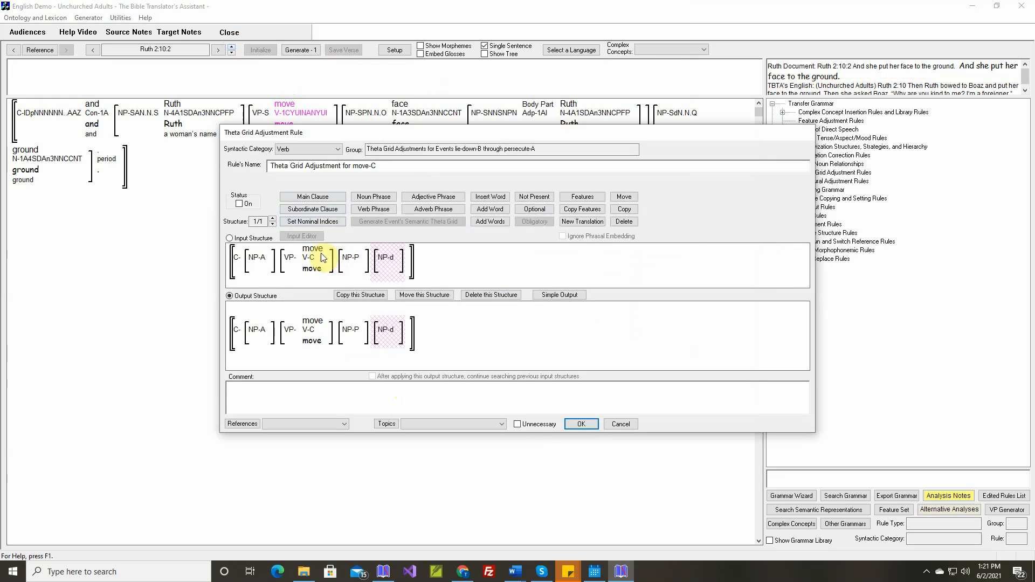
Step: Define the simple output for move with the Destination argument as Oblique1 and the adposition "to"
mouse_move(311, 254)
click(543, 295)
click(592, 291)
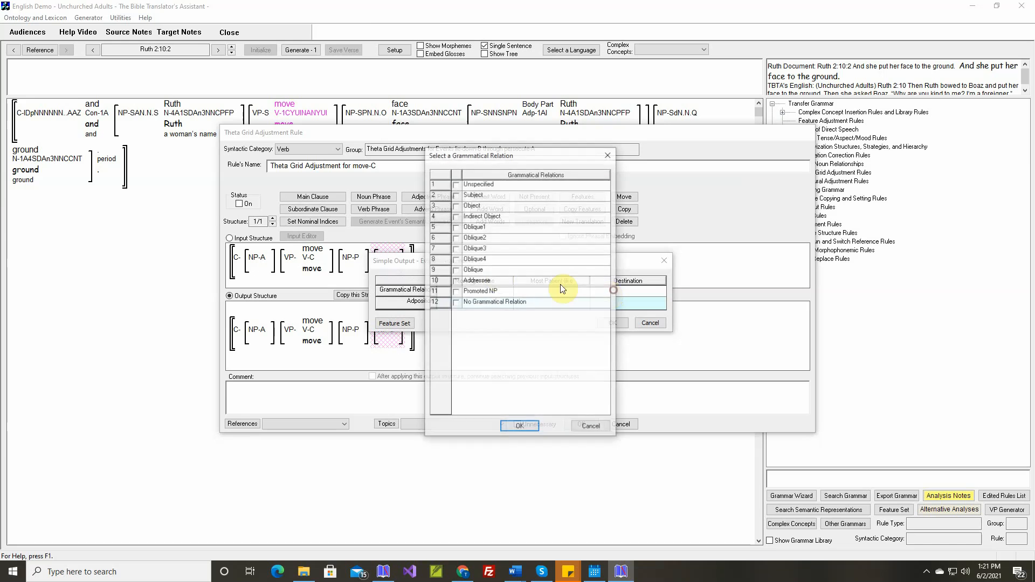
click(456, 227)
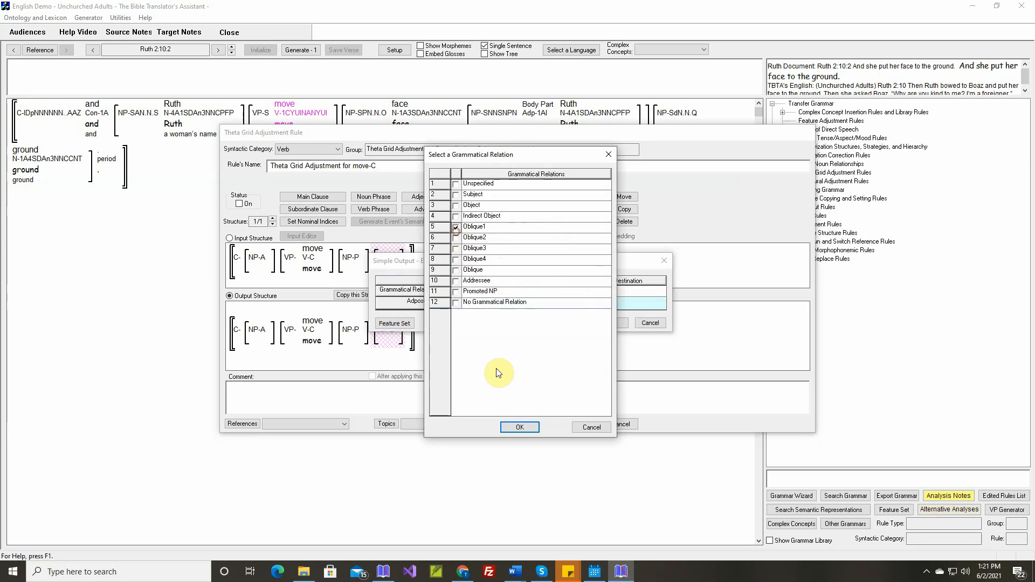
click(520, 427)
click(592, 302)
click(450, 301)
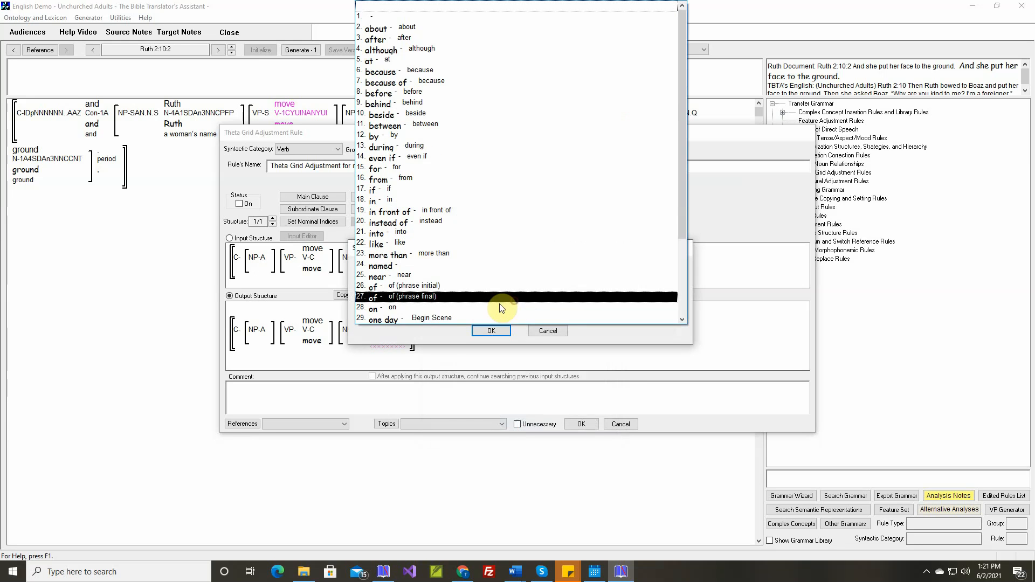
scroll(477, 306, down, 3)
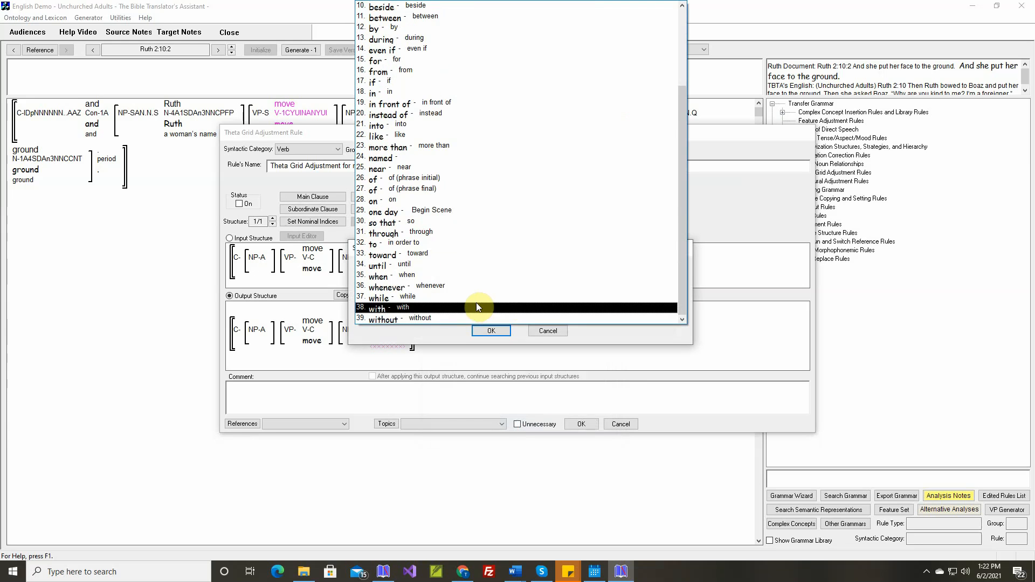
click(447, 244)
click(492, 331)
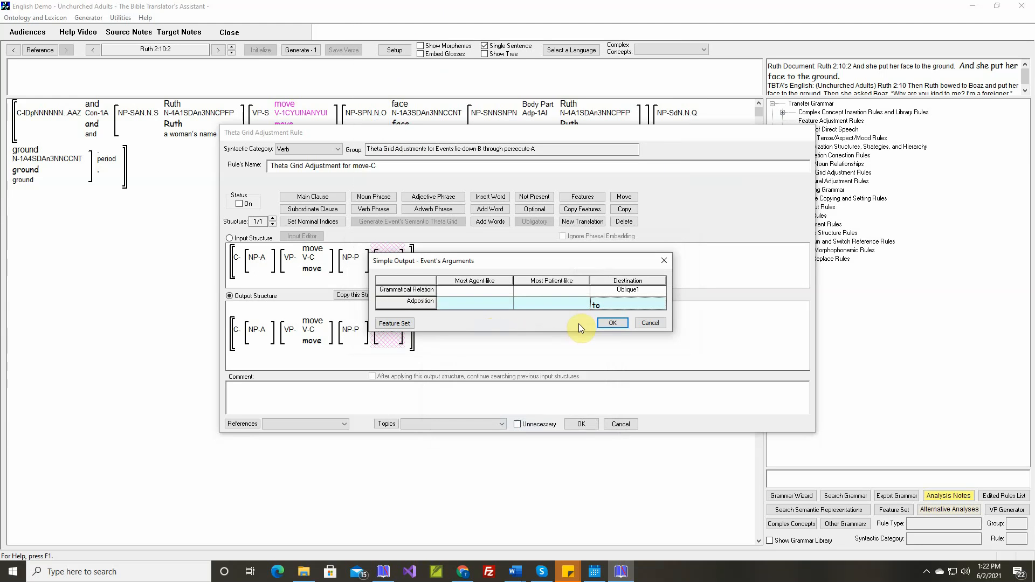
click(611, 322)
Step: Turn on and save the move rule with the Ruth 2:10:2 document sentence as its comment, and generate the sentence's text
click(241, 205)
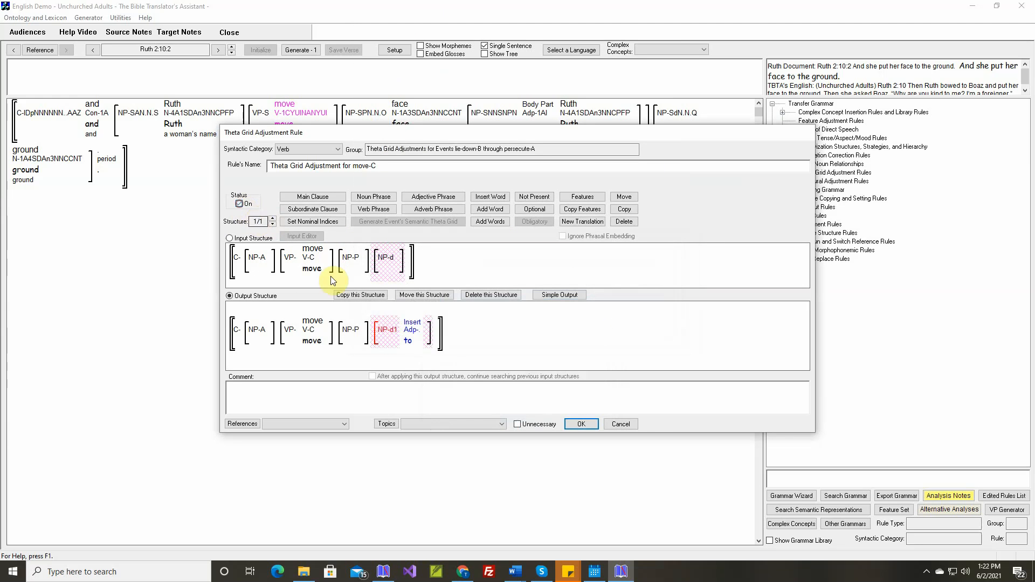
right_click(401, 385)
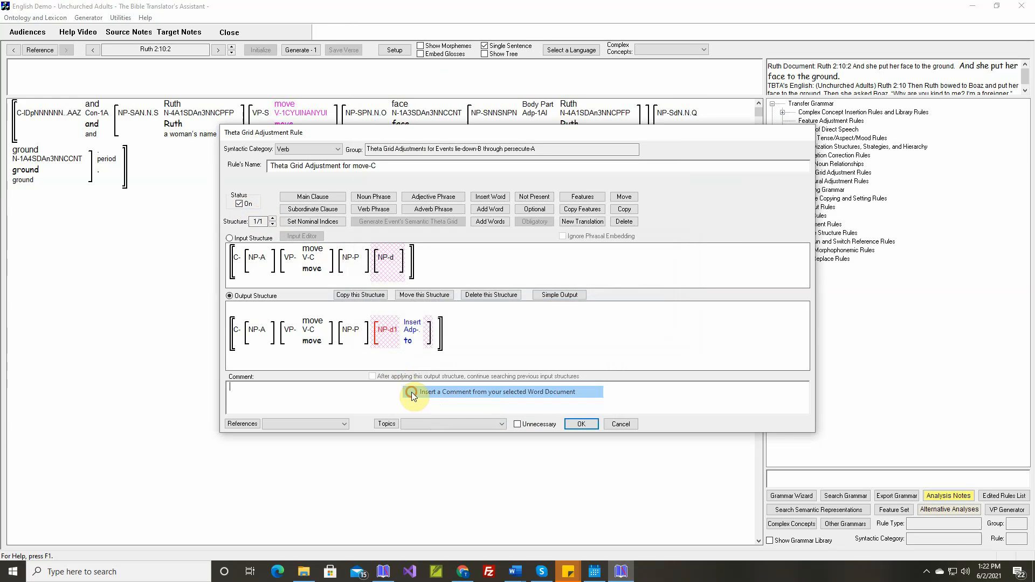
click(409, 392)
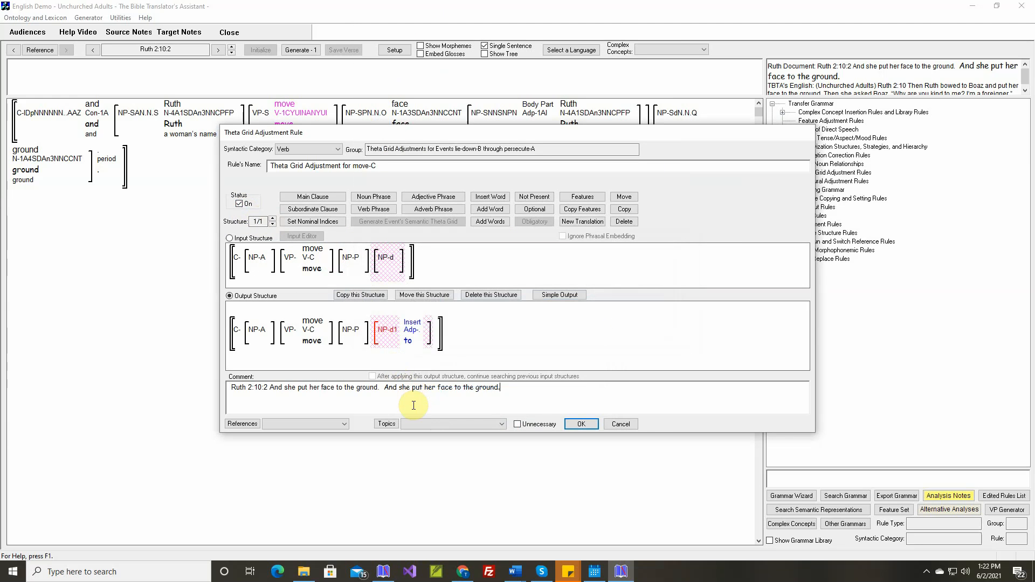
click(576, 425)
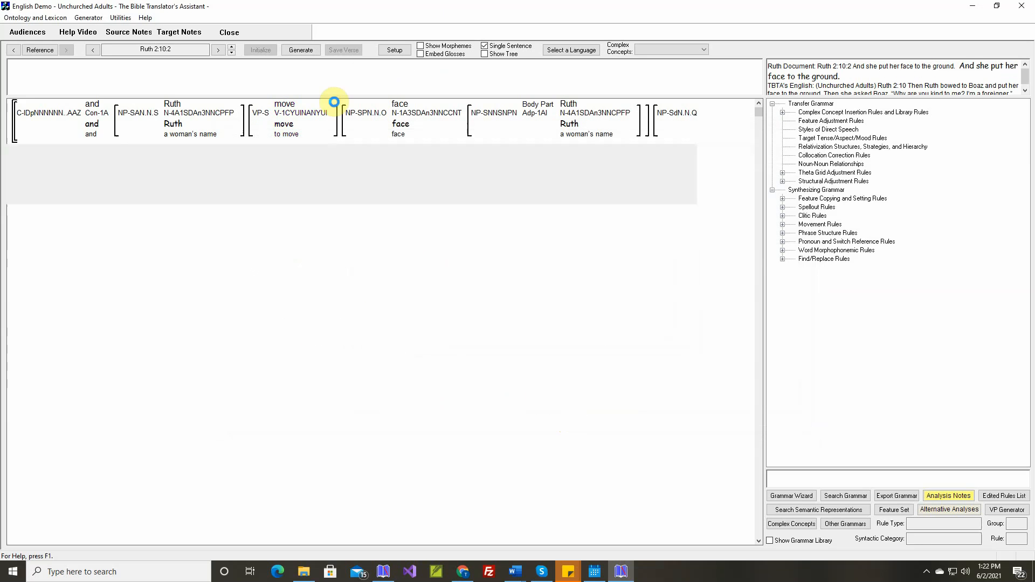
click(302, 53)
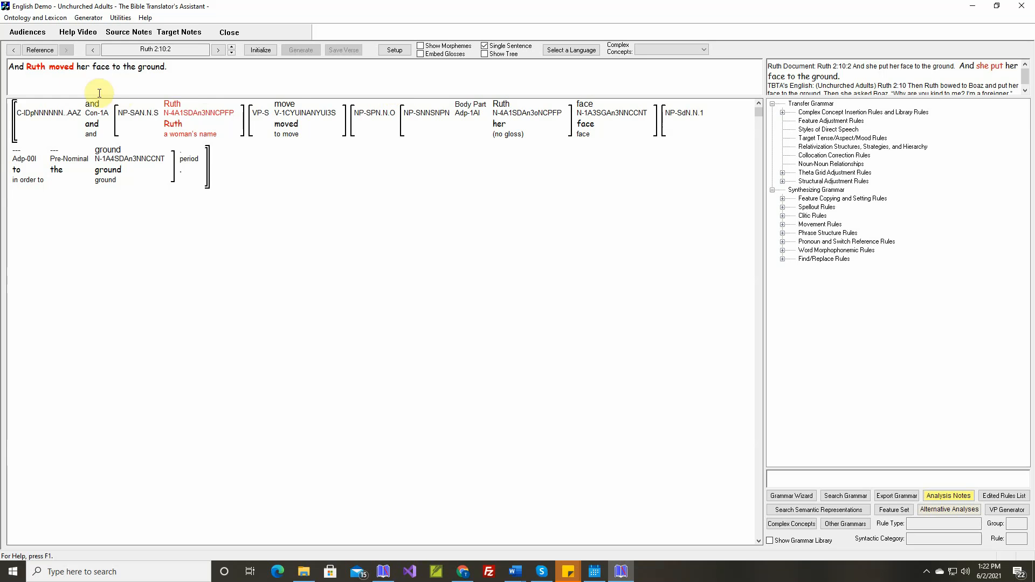
Step: Reinitialize Ruth 2:10:2 and open the Collocation Correction Rule for the verb move
mouse_move(288, 108)
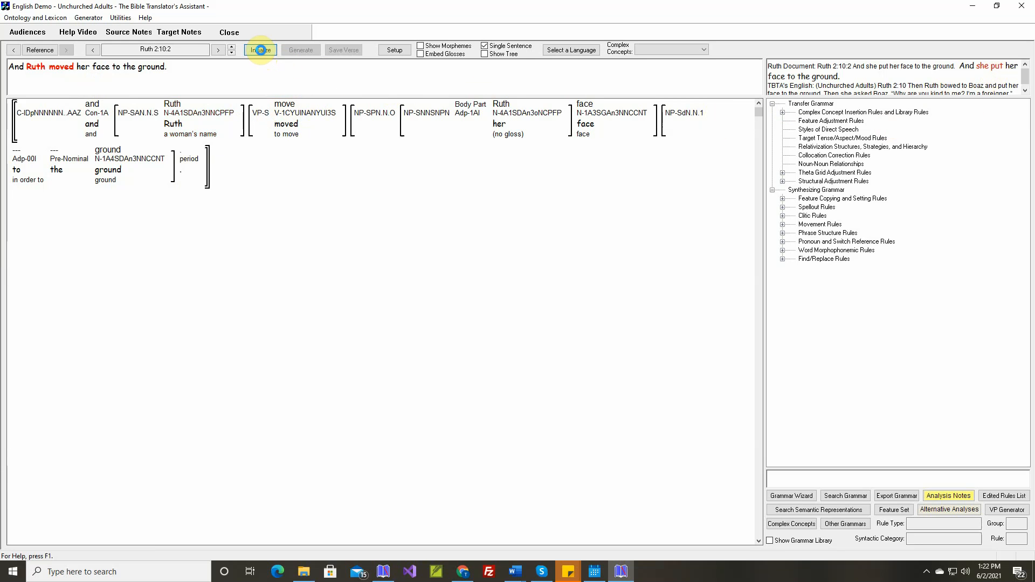
click(261, 49)
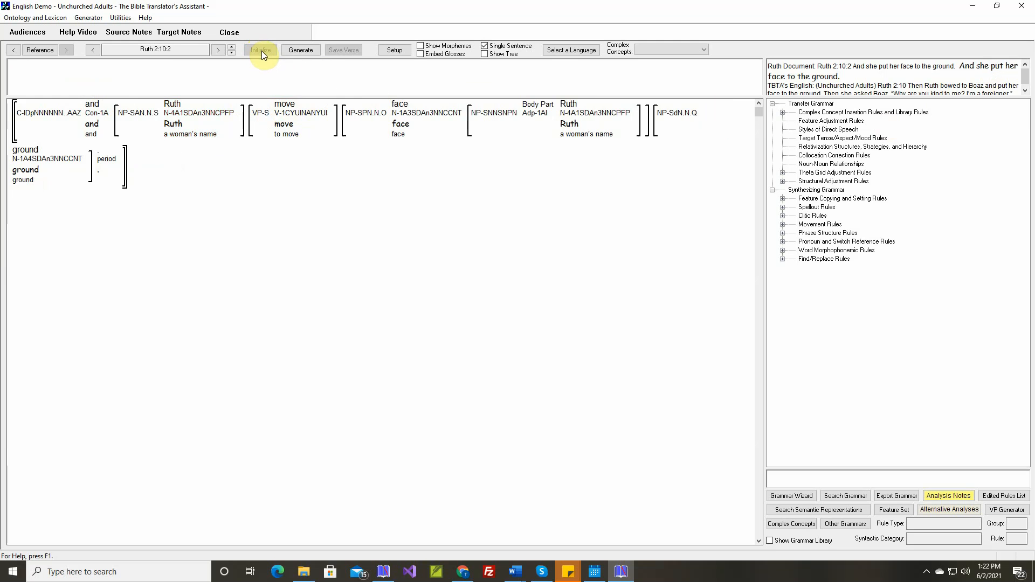
right_click(287, 106)
click(338, 148)
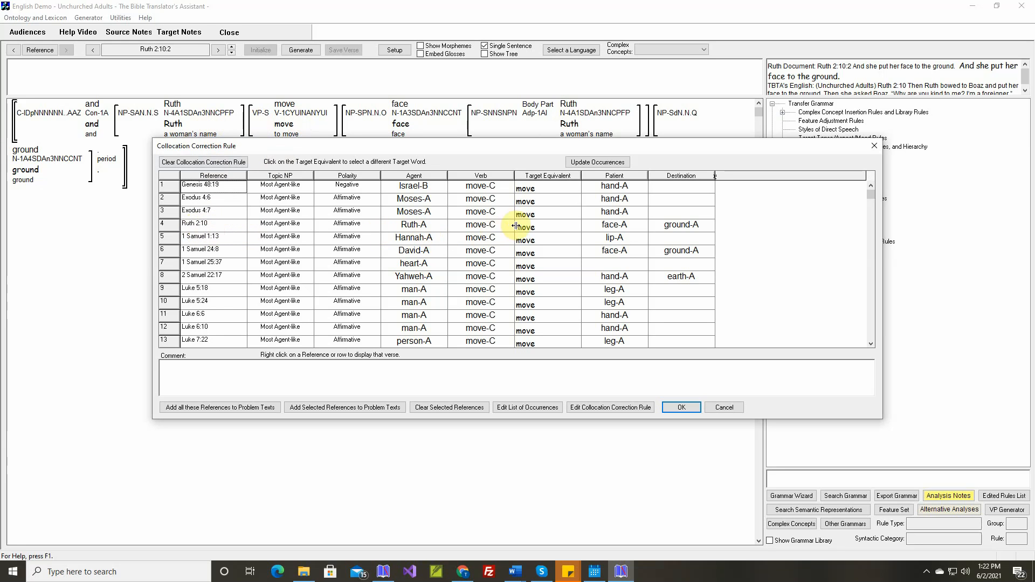
Step: Choose "put" as the target equivalent of move-C in the Ruth 2:10 row
click(543, 229)
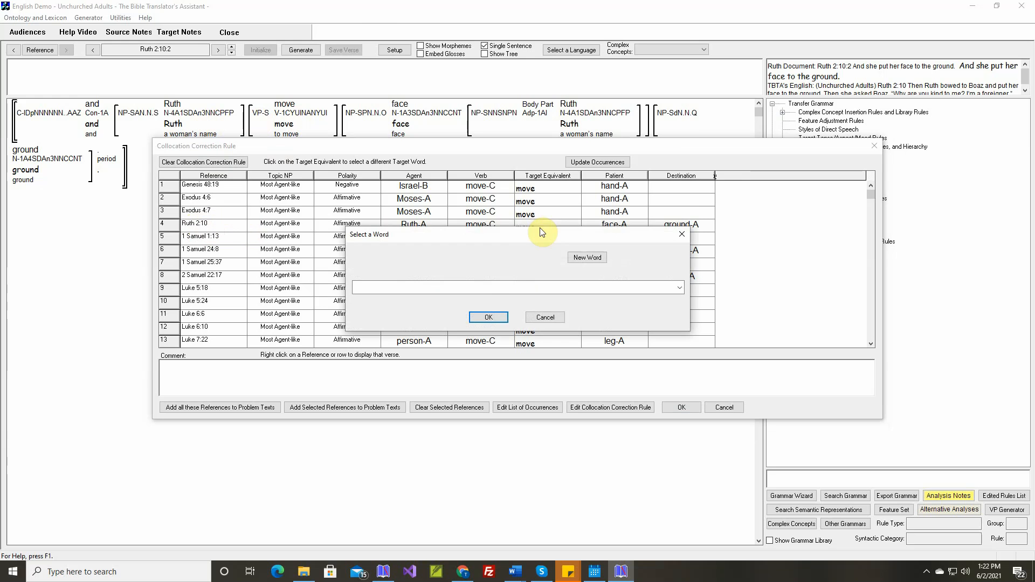
click(505, 286)
scroll(510, 285, down, 7)
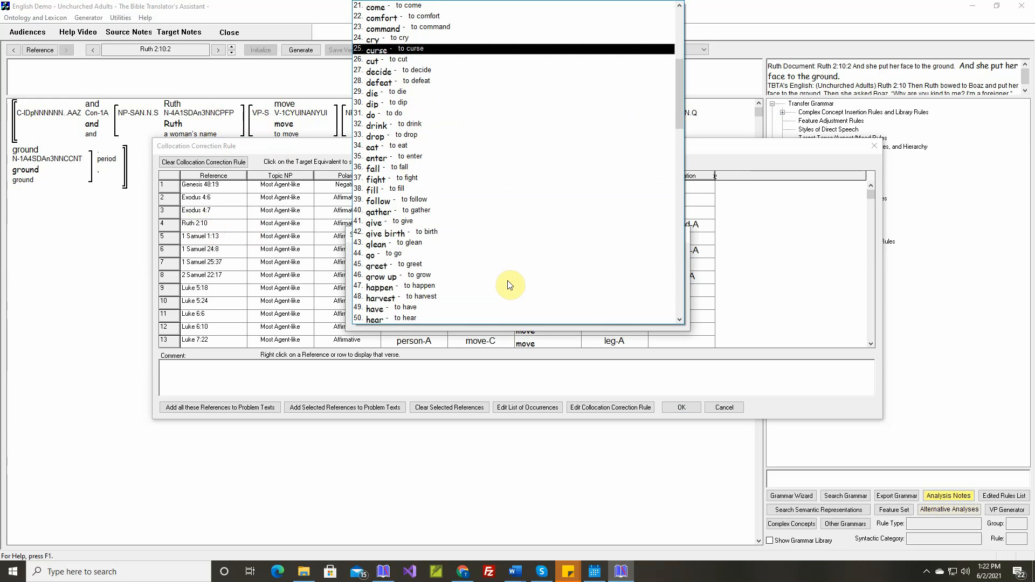
scroll(510, 286, down, 13)
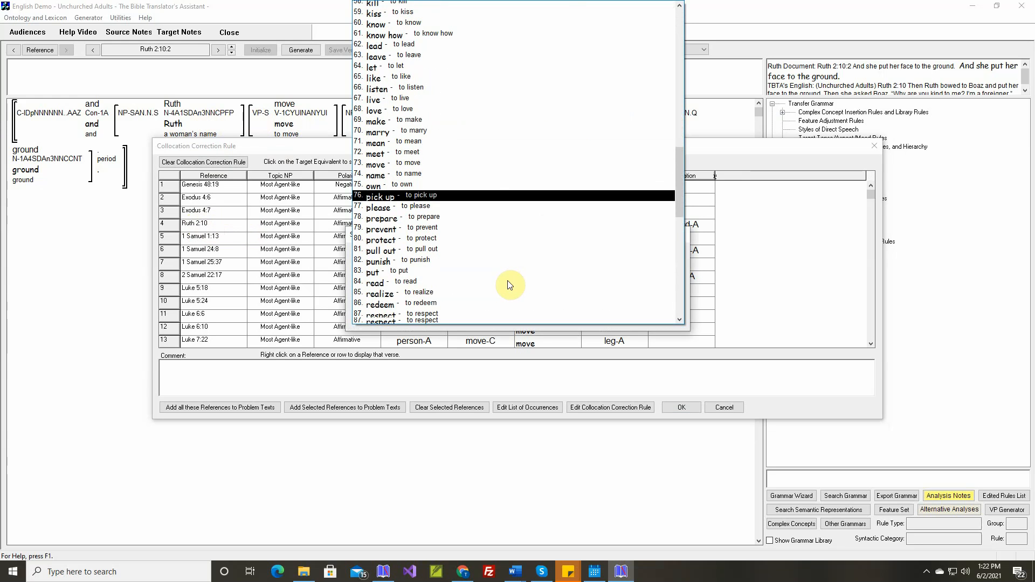
click(465, 268)
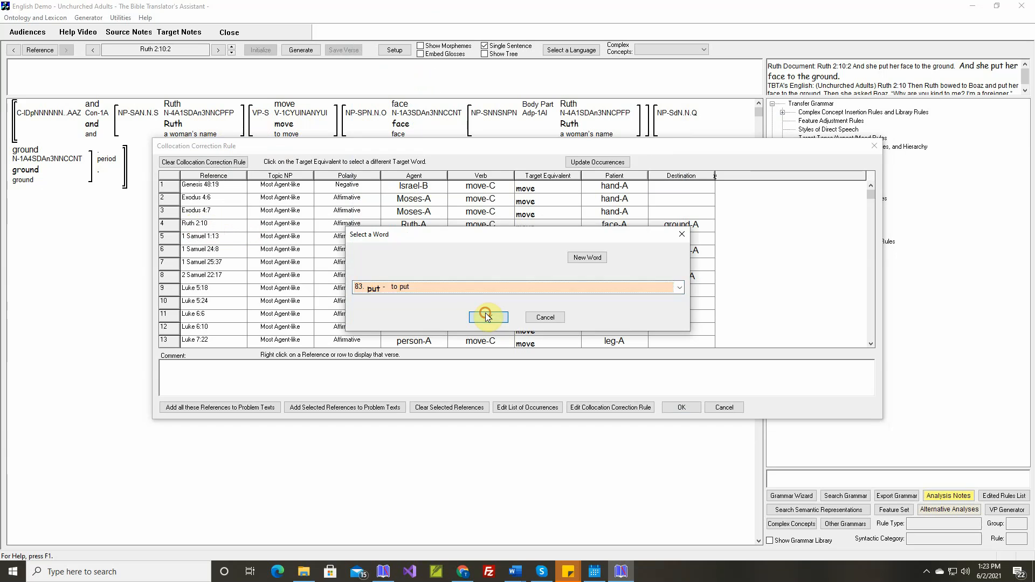
click(485, 314)
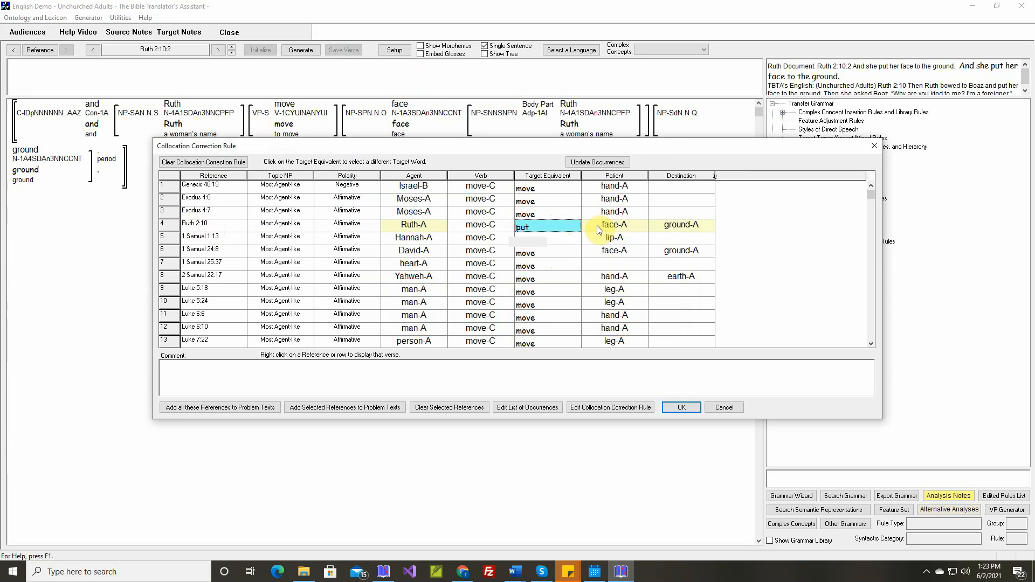
Step: Remove the agent Ruth-A from the conditions for "put", save the collocation rule, and generate the text of Ruth 2:10:2
click(417, 229)
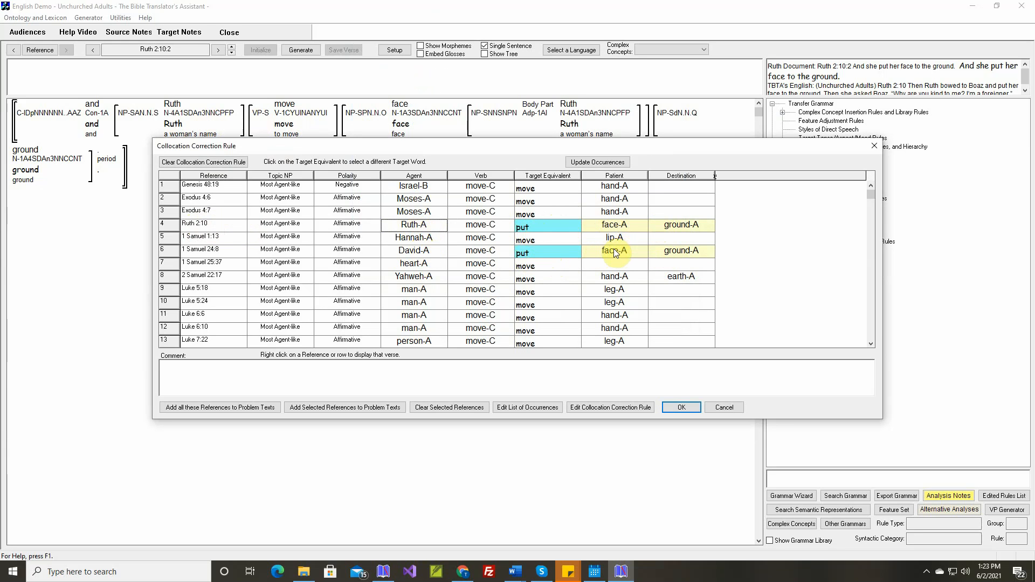
click(680, 408)
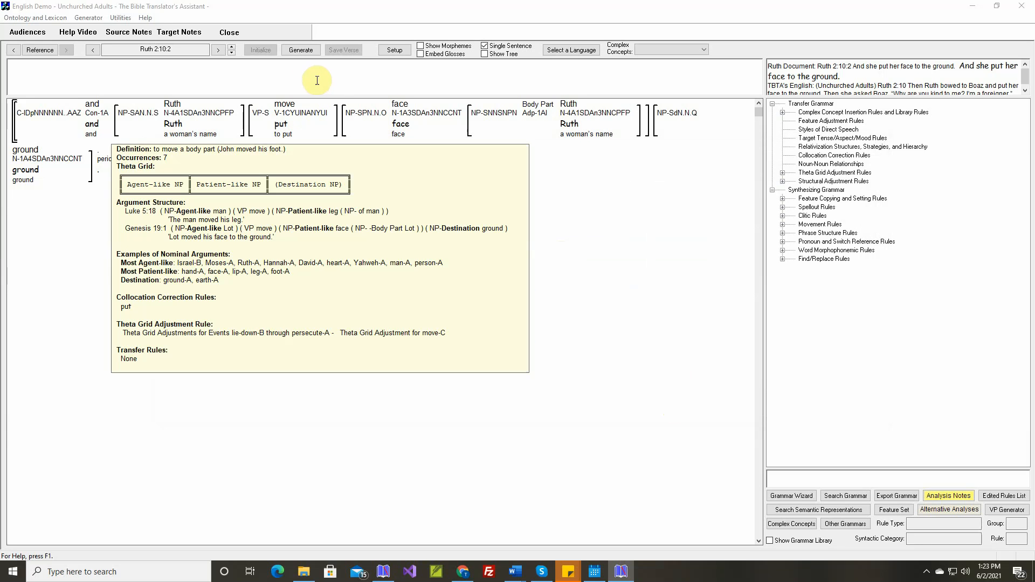
click(302, 50)
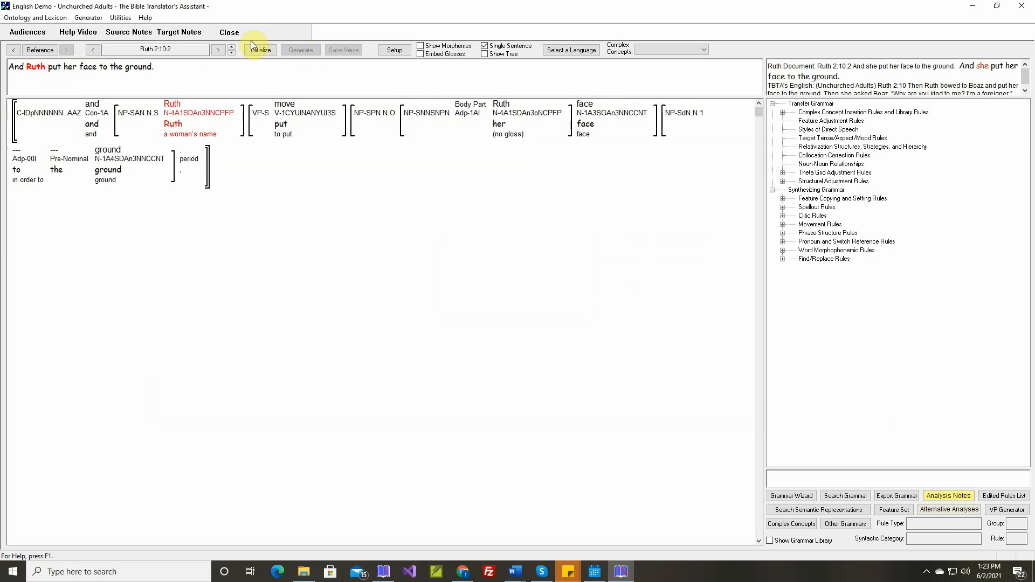
Step: Advance through Ruth 2:10:3 and Ruth 2:10:4, generating the text of each sentence
click(232, 47)
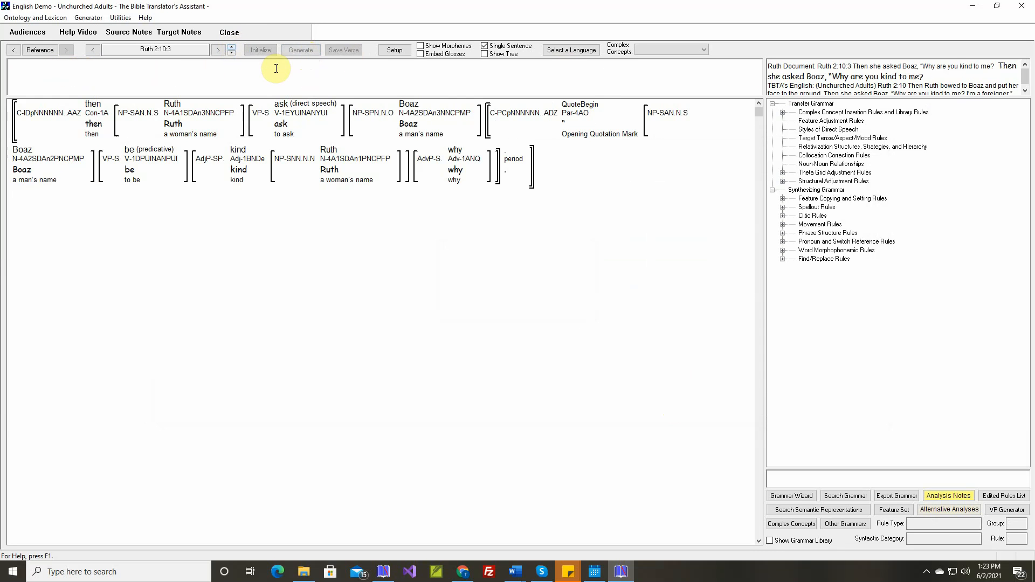
click(300, 50)
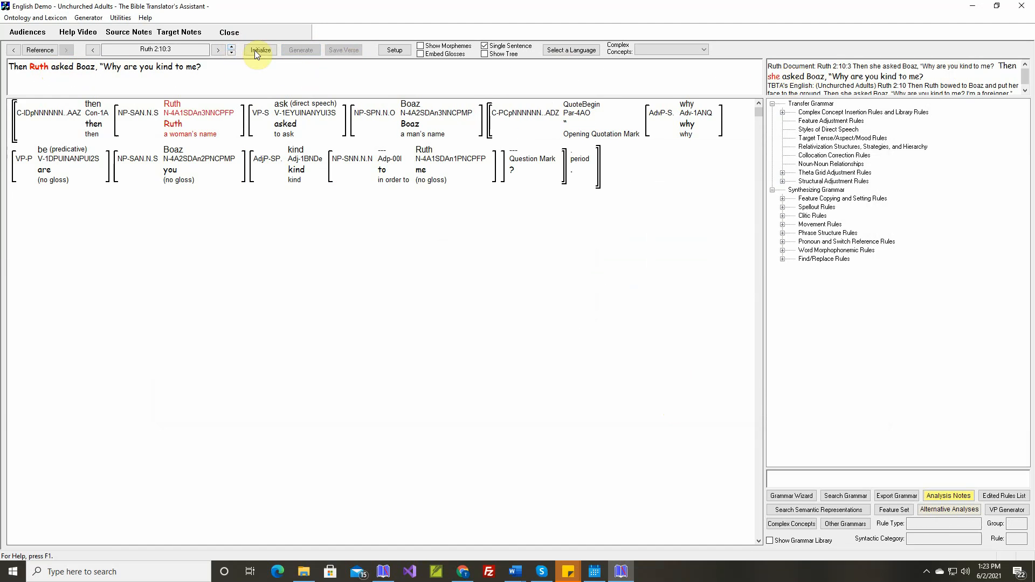
click(232, 46)
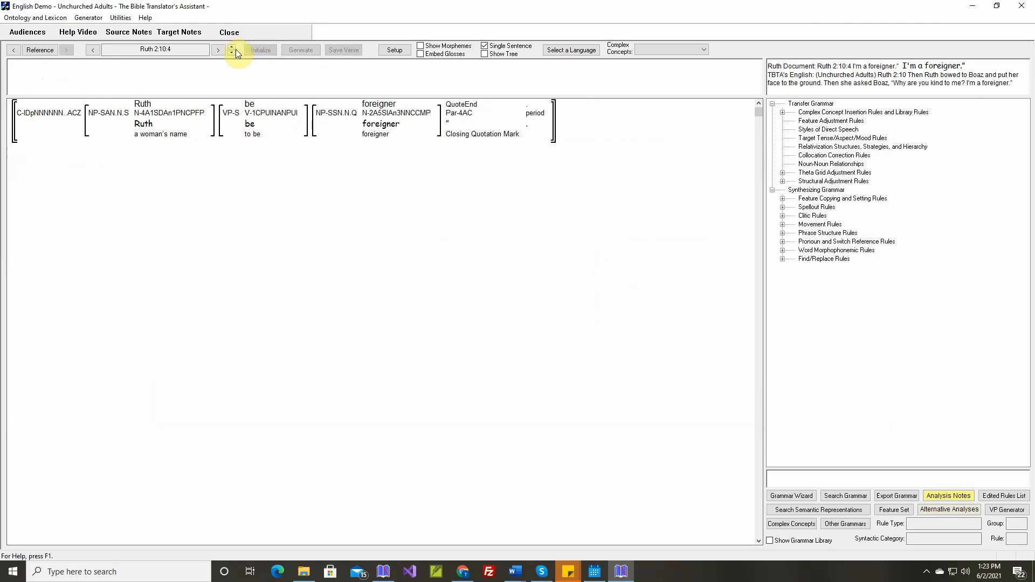
click(306, 52)
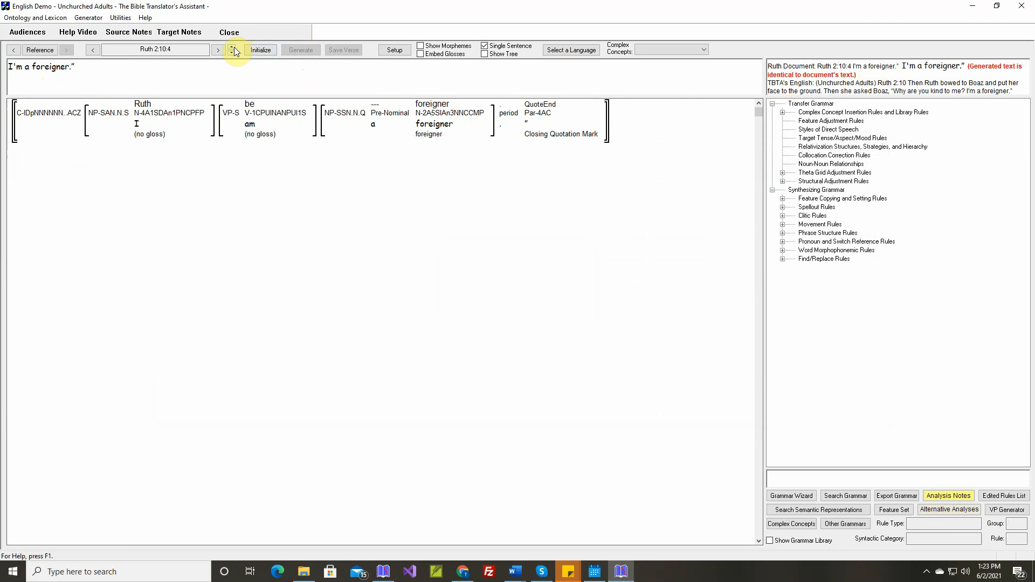
Step: Turn off single-sentence mode, generate the text of the whole verse Ruth 2:10, and save the verse
click(482, 47)
click(305, 50)
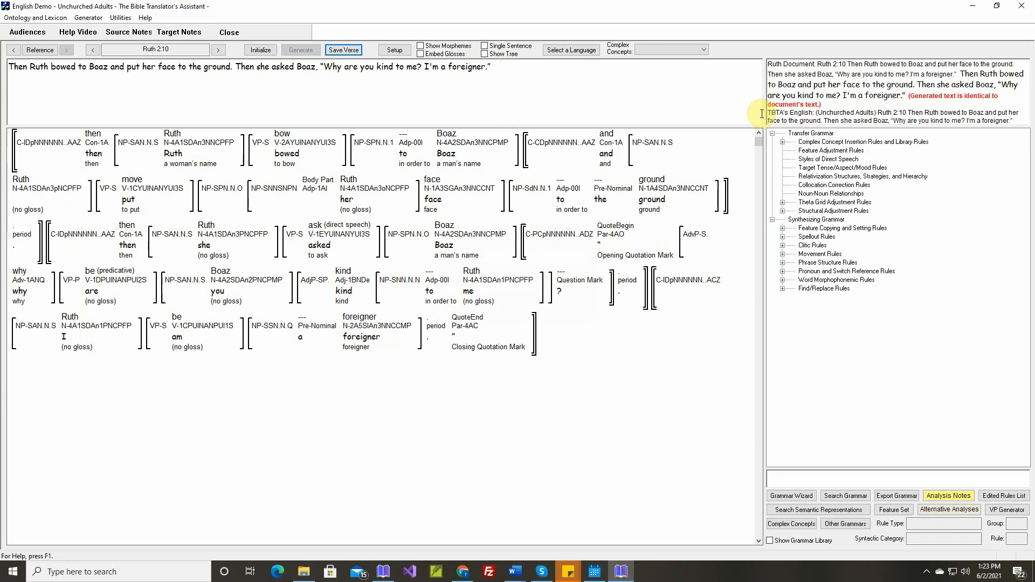
click(345, 51)
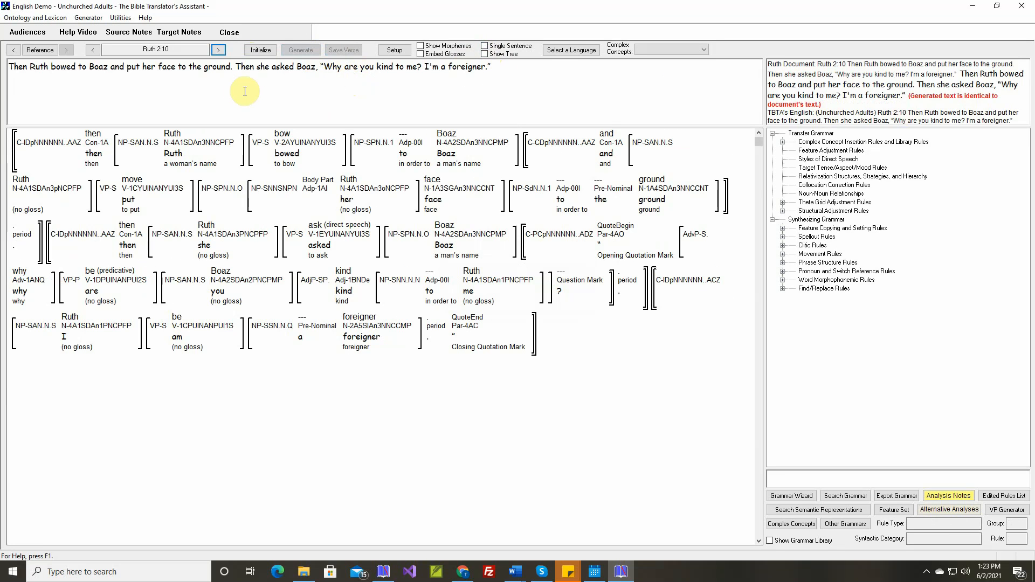